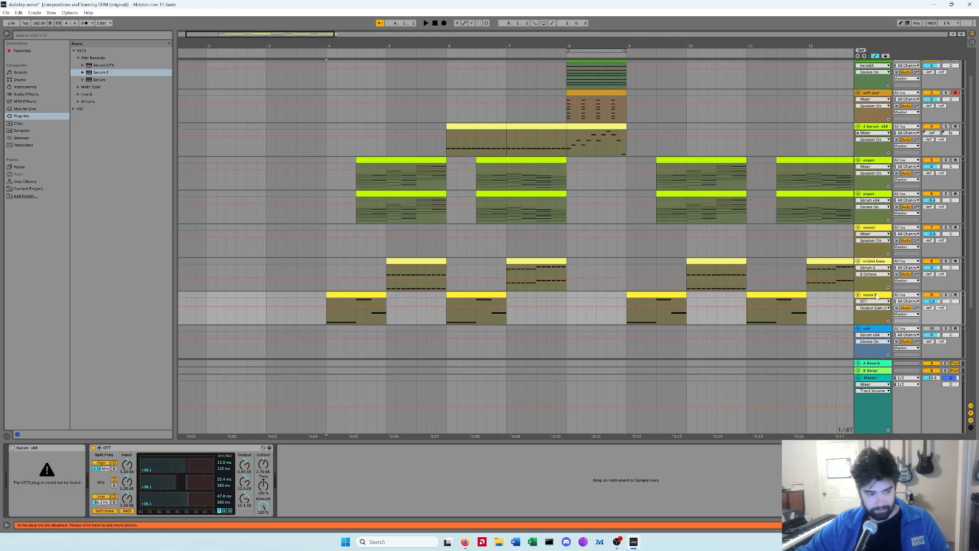
Step: Select the violet bass track and start playback of the arrangement
{"action": "left_click", "coordinate": [401, 270]}
{"action": "left_click", "coordinate": [354, 264]}
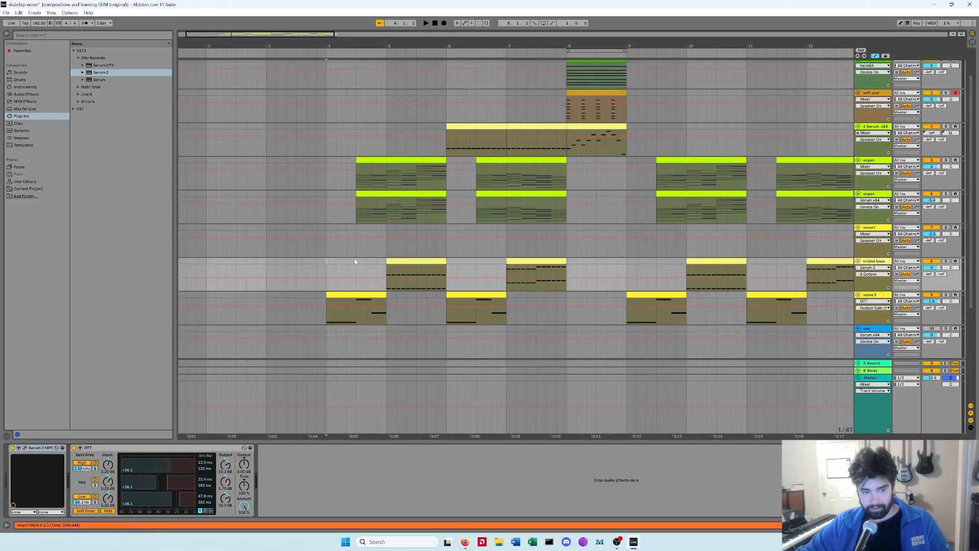
{"action": "scroll", "coordinate": [354, 265], "scroll_direction": "up", "scroll_amount": 1}
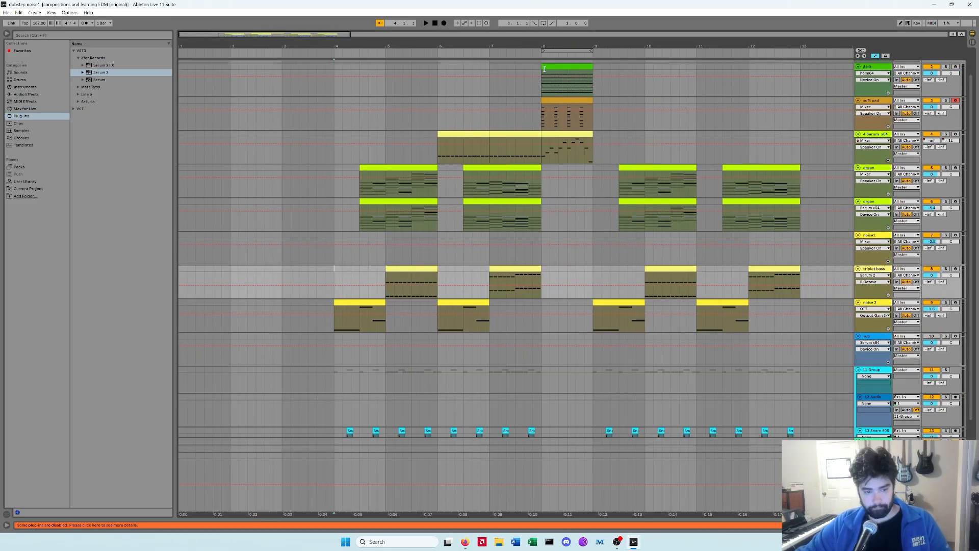
{"action": "key", "text": "space"}
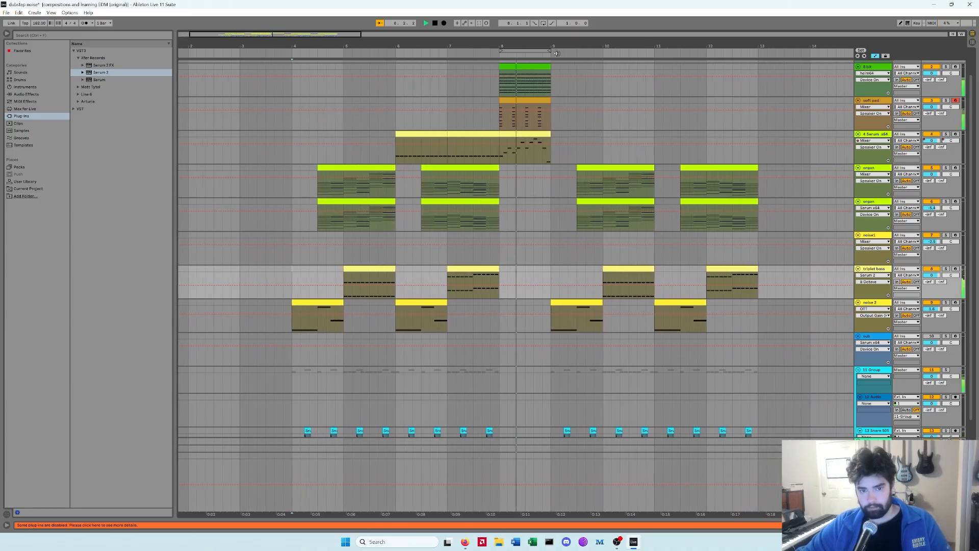
Step: Select the 4 Serum x64 track and mark a time range across the arrangement
{"action": "double_click", "coordinate": [869, 101]}
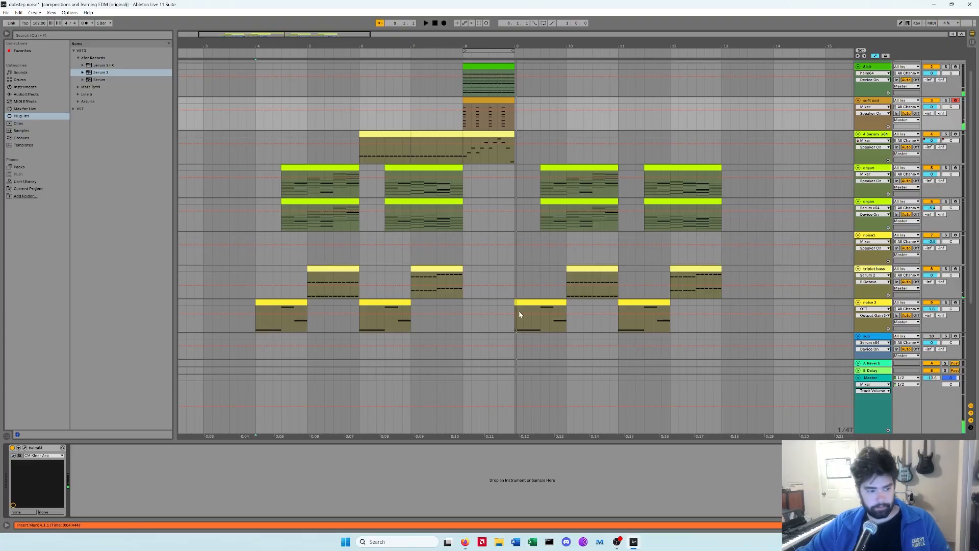
{"action": "left_click", "coordinate": [878, 134]}
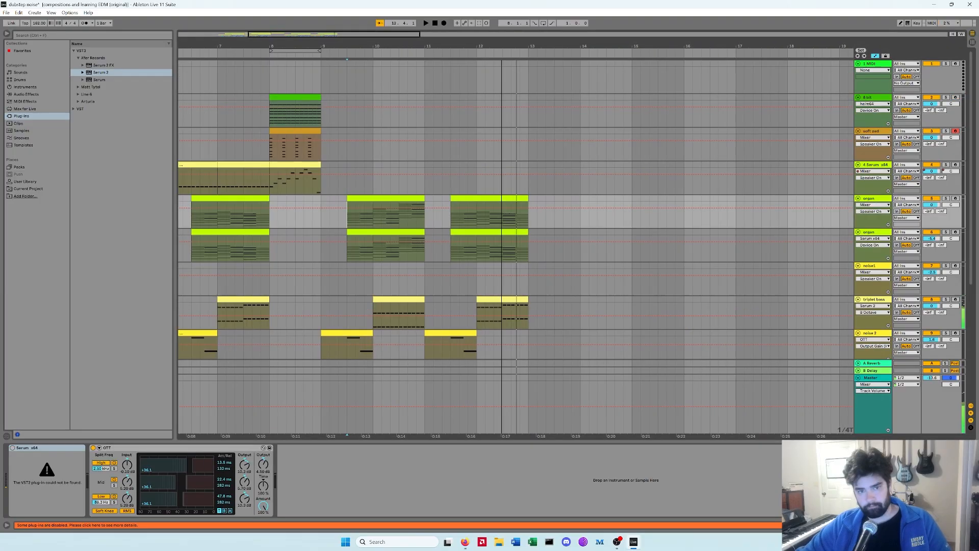
{"action": "left_click_drag", "start_coordinate": [286, 47], "coordinate": [530, 45]}
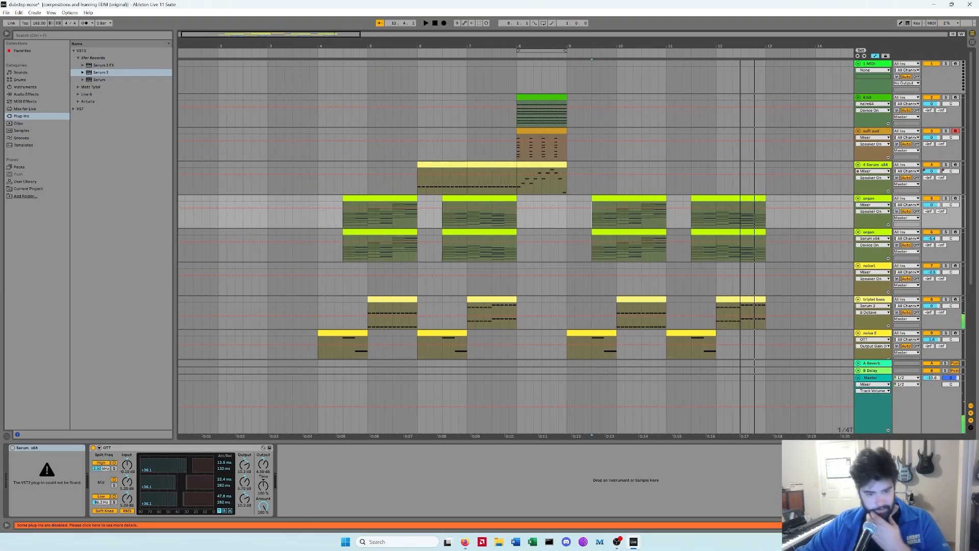
{"action": "scroll", "coordinate": [526, 263], "scroll_direction": "down", "scroll_amount": 2}
{"action": "scroll", "coordinate": [526, 263], "scroll_direction": "down", "scroll_amount": 1}
Step: Replace the missing Serum plugin on the noise 2 track with Serum 2 and play it
{"action": "left_click", "coordinate": [871, 242]}
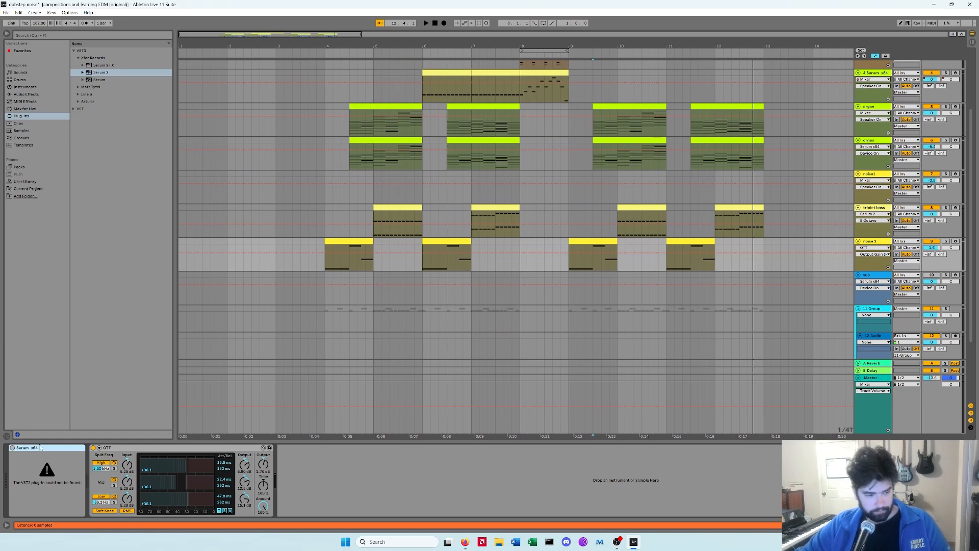
{"action": "key", "text": "Delete"}
{"action": "double_click", "coordinate": [101, 72]}
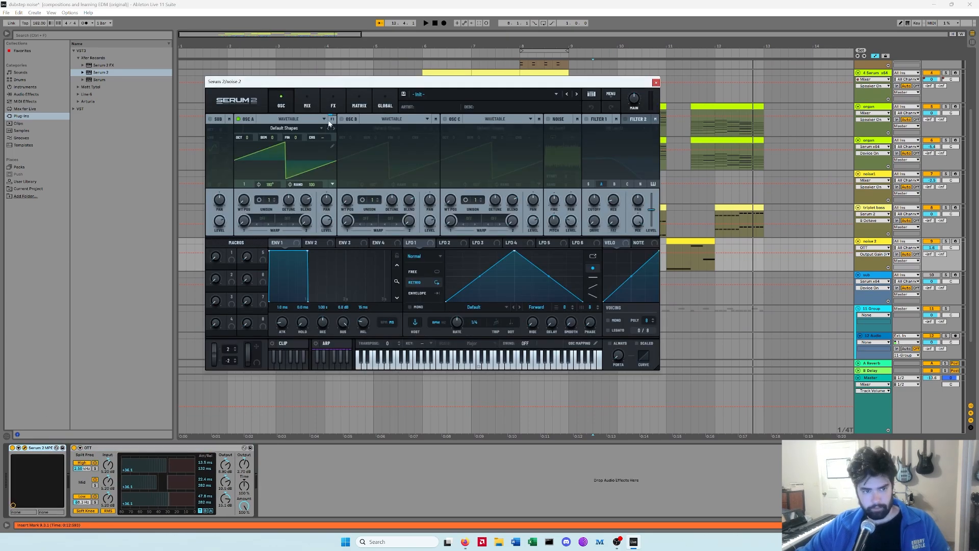
{"action": "key", "text": "space"}
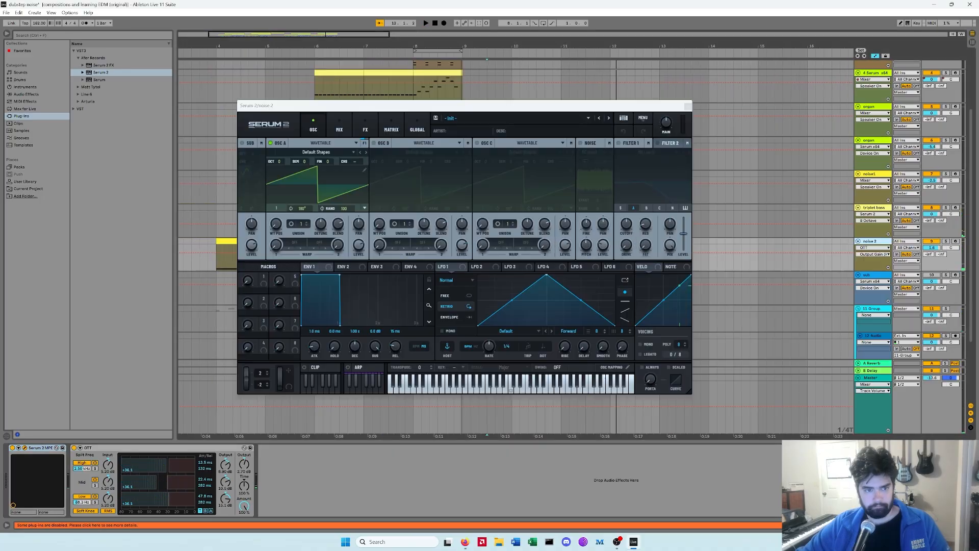
Step: Load the Ramsey Press 5 [3L] wavetable into OSC A
{"action": "key", "text": "space"}
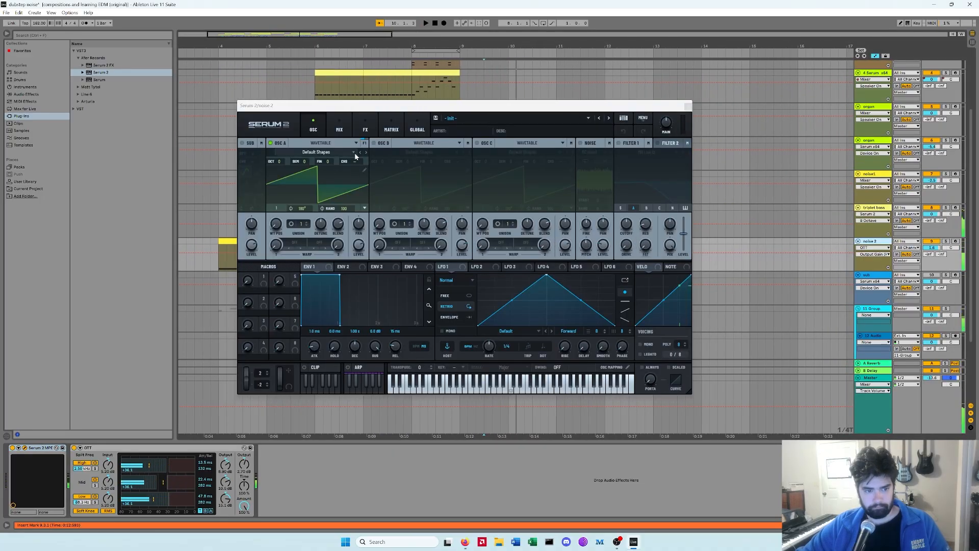
{"action": "left_click", "coordinate": [359, 152]}
{"action": "left_click_drag", "start_coordinate": [285, 200], "coordinate": [286, 187]}
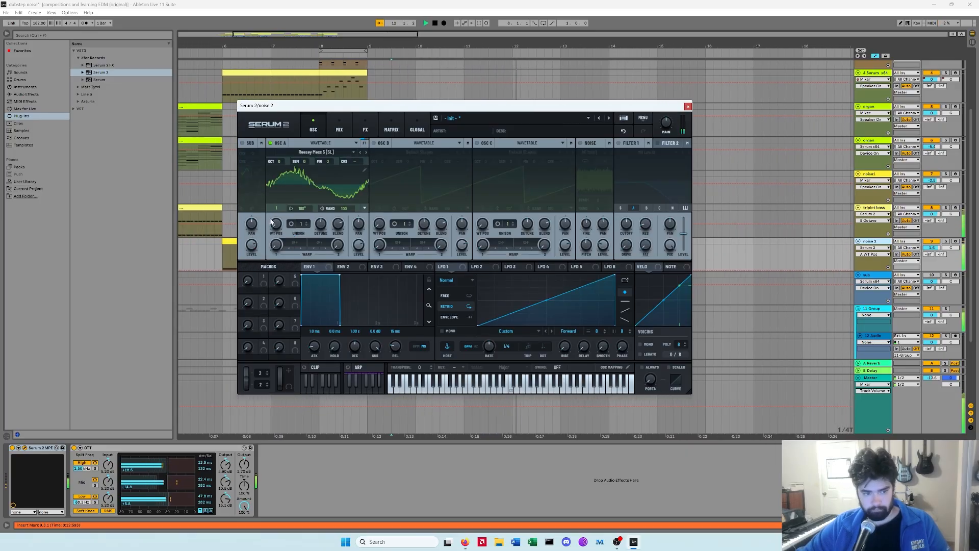
Step: Lower OSC A by one octave and route LFO 1 to its wavetable position
{"action": "left_click_drag", "start_coordinate": [279, 161], "coordinate": [278, 178]}
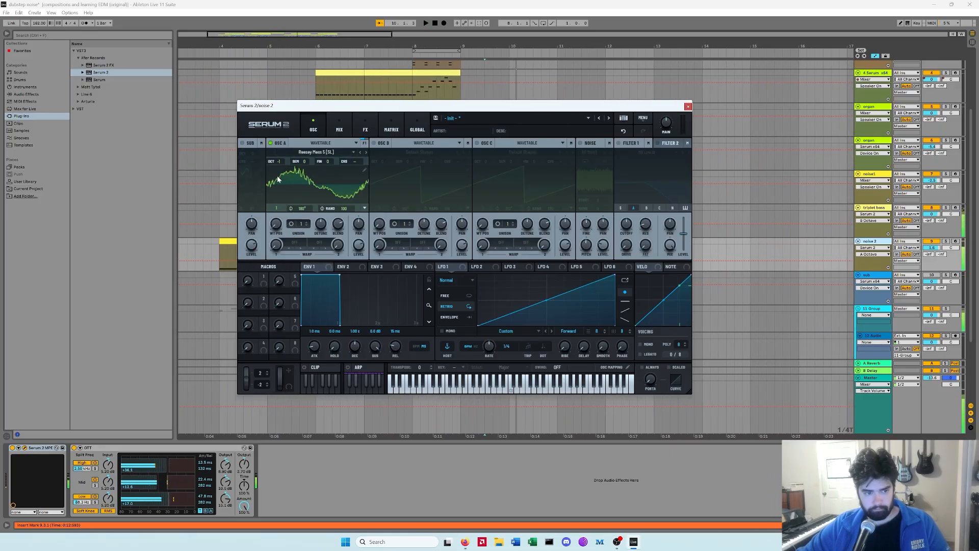
{"action": "left_click_drag", "start_coordinate": [439, 266], "coordinate": [279, 225]}
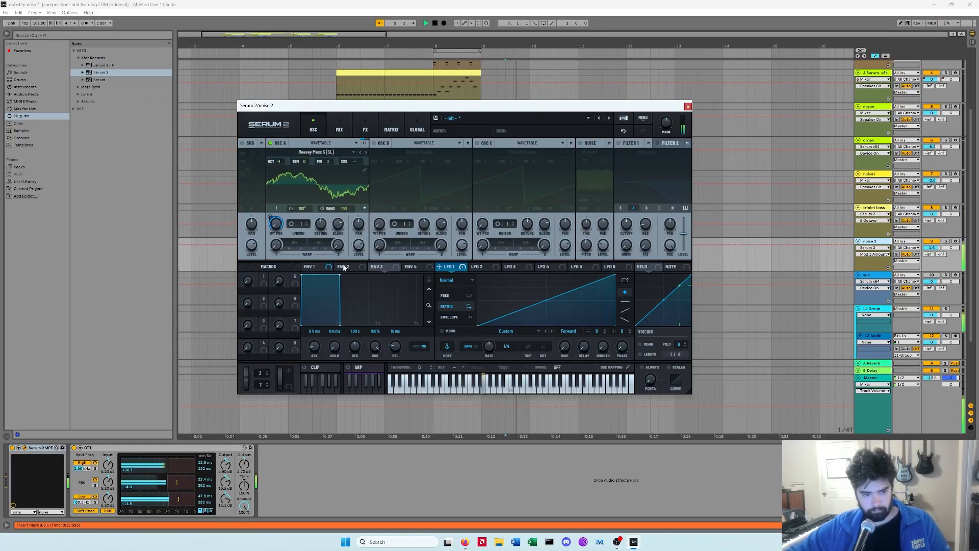
Step: Raise the peak breakpoint of the envelope in the noise 2 MIDI clip
{"action": "key", "text": "space"}
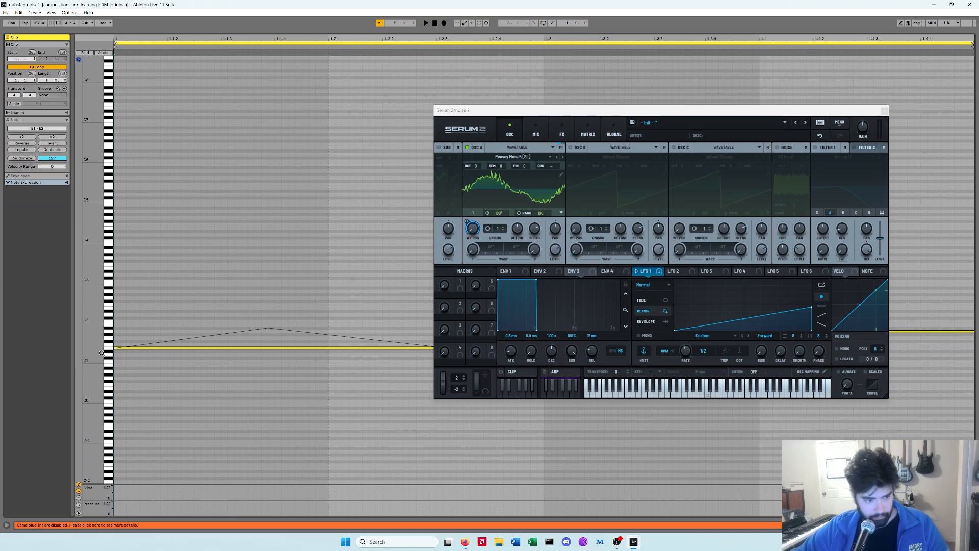
{"action": "key", "text": "space"}
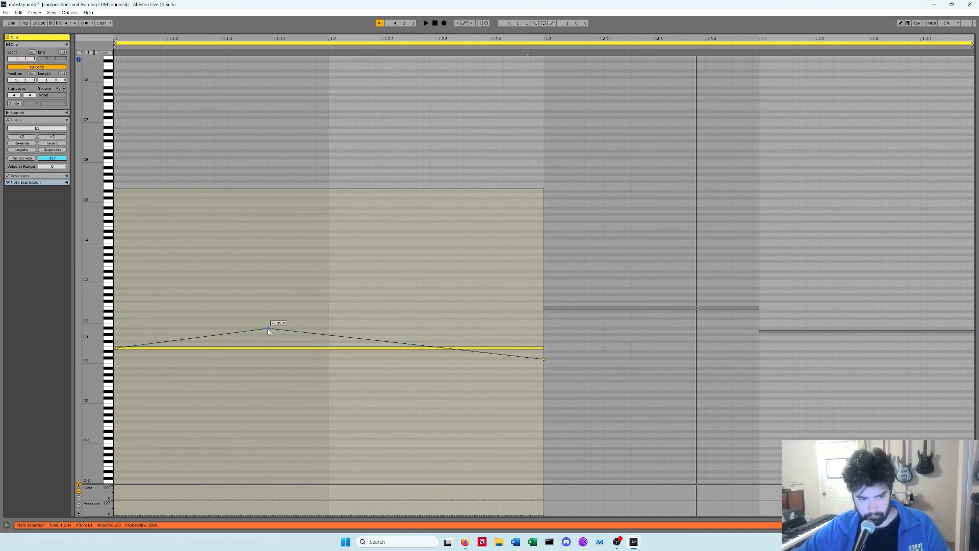
{"action": "left_click_drag", "start_coordinate": [268, 328], "coordinate": [266, 302]}
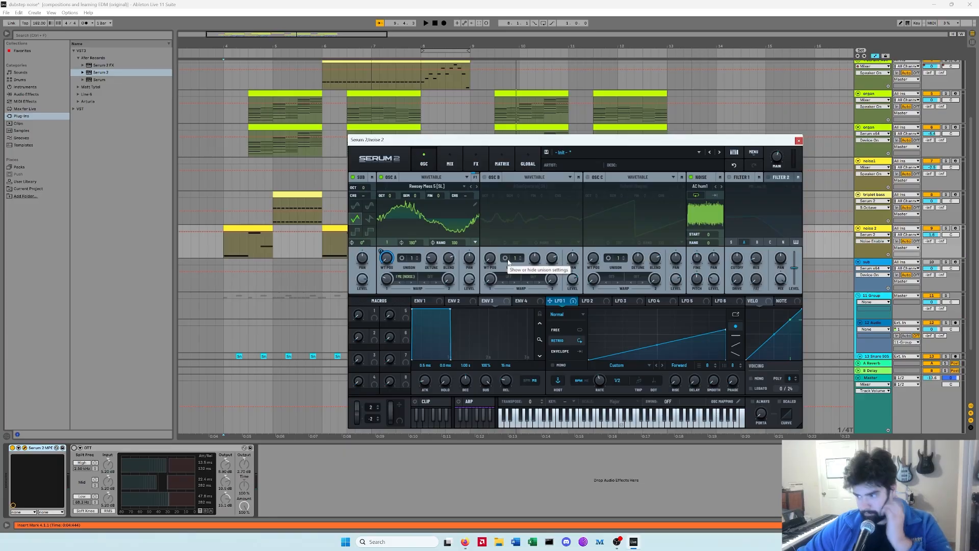
Step: Enable OSC B and step through its wavetables to Monster 4 [3L]
{"action": "key", "text": "space"}
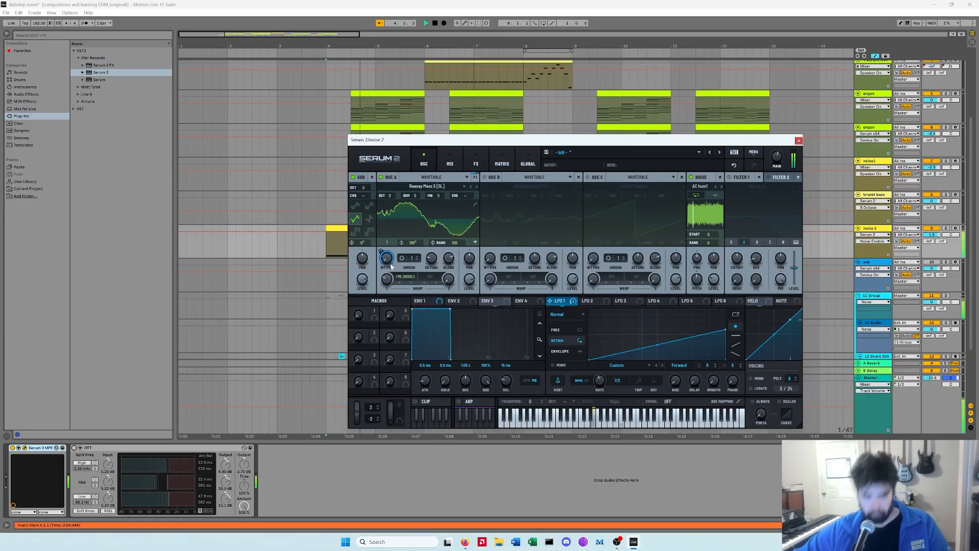
{"action": "scroll", "coordinate": [391, 267], "scroll_direction": "down", "scroll_amount": 1}
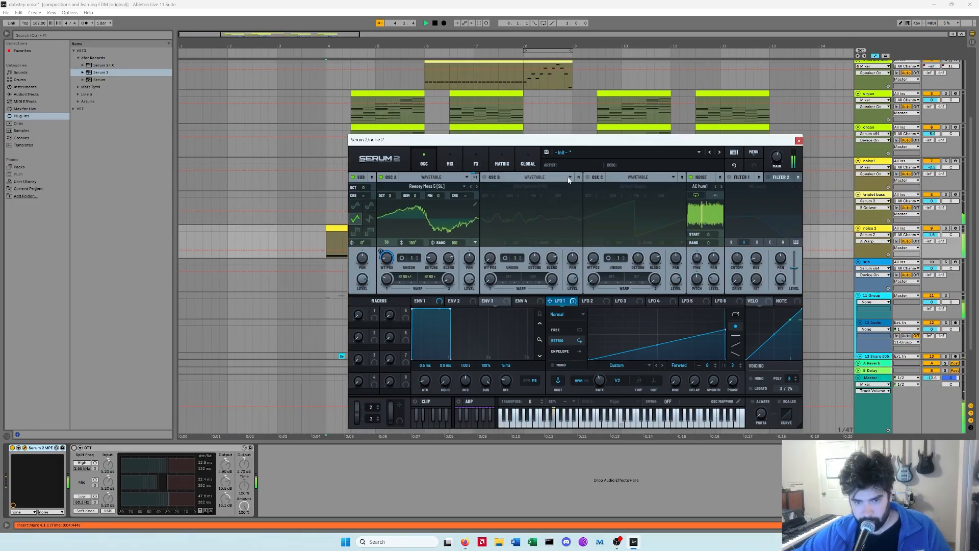
{"action": "left_click", "coordinate": [569, 178]}
{"action": "left_click", "coordinate": [565, 210]}
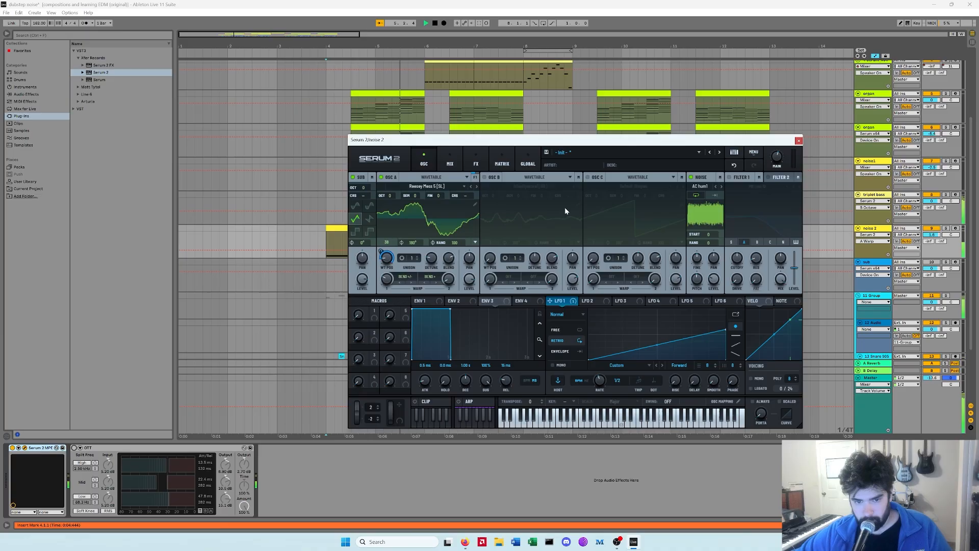
{"action": "left_click", "coordinate": [484, 177]}
{"action": "left_click", "coordinate": [531, 186]}
{"action": "left_click", "coordinate": [580, 186]}
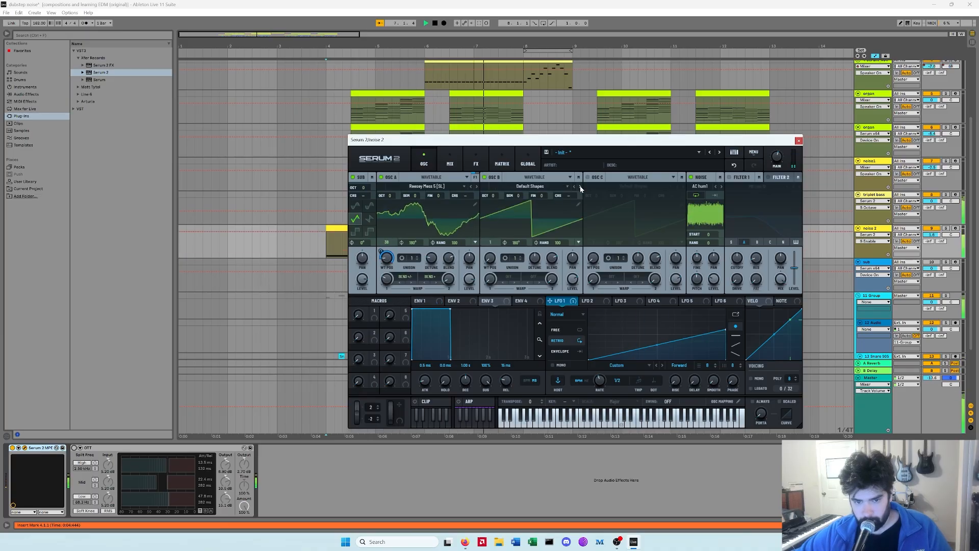
{"action": "left_click", "coordinate": [580, 186]}
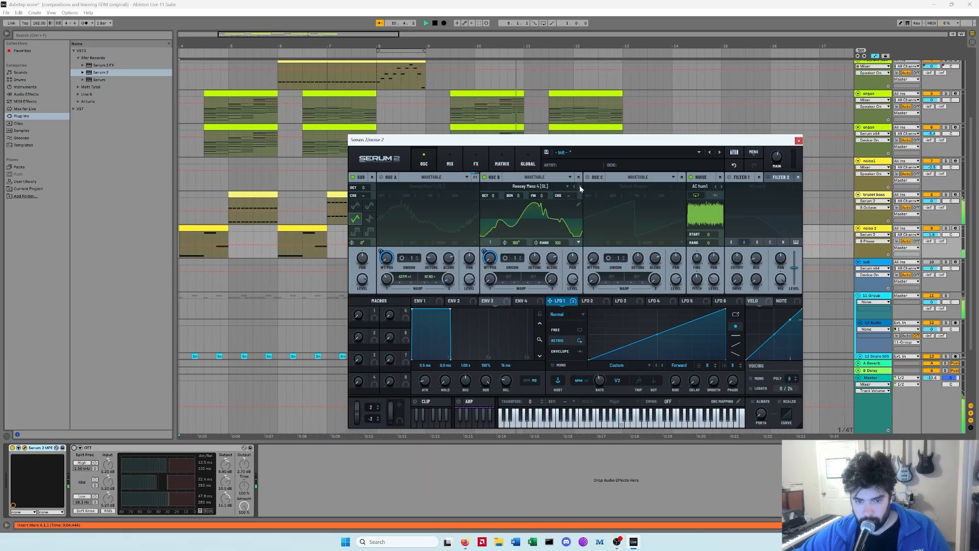
{"action": "left_click", "coordinate": [580, 185]}
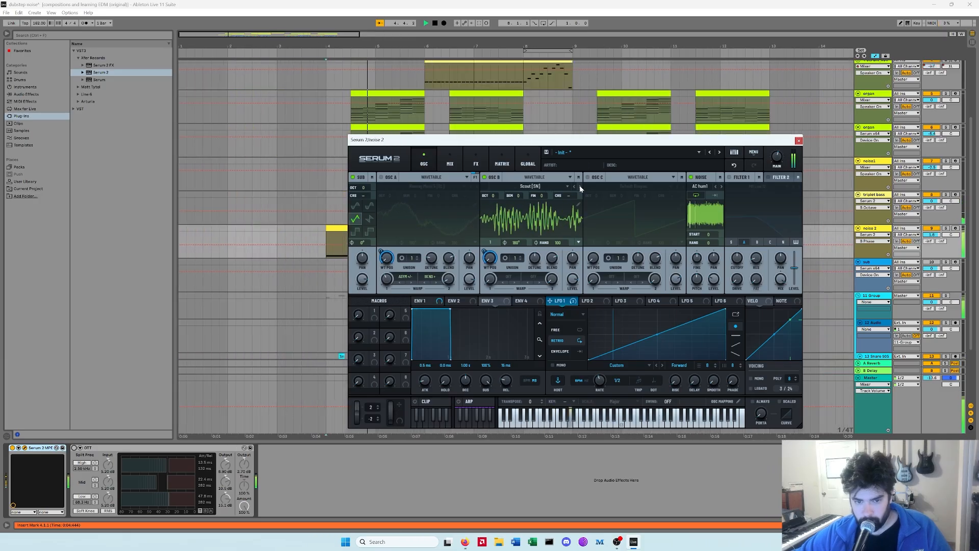
{"action": "left_click", "coordinate": [579, 186]}
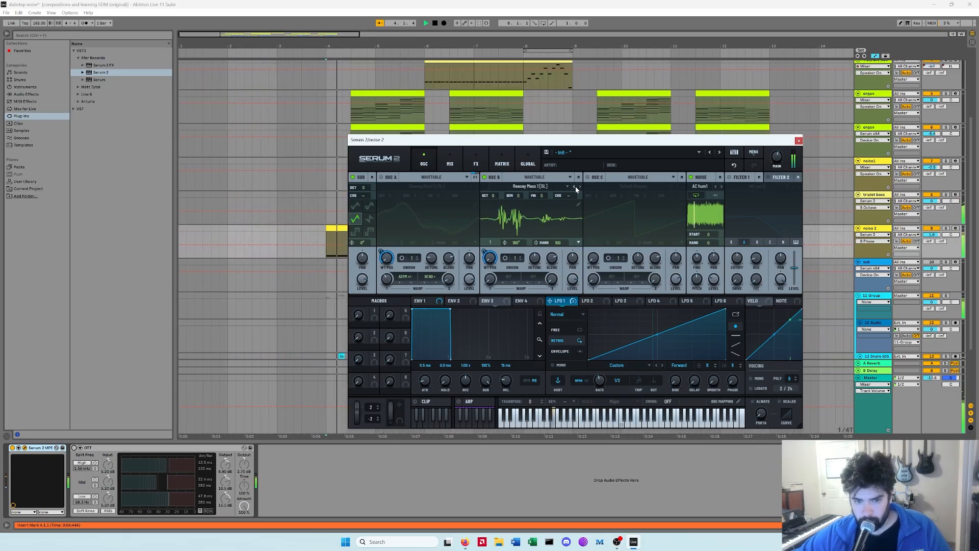
Step: Step through OSC B's warp modes and adjust its unison setting
{"action": "left_click", "coordinate": [513, 282]}
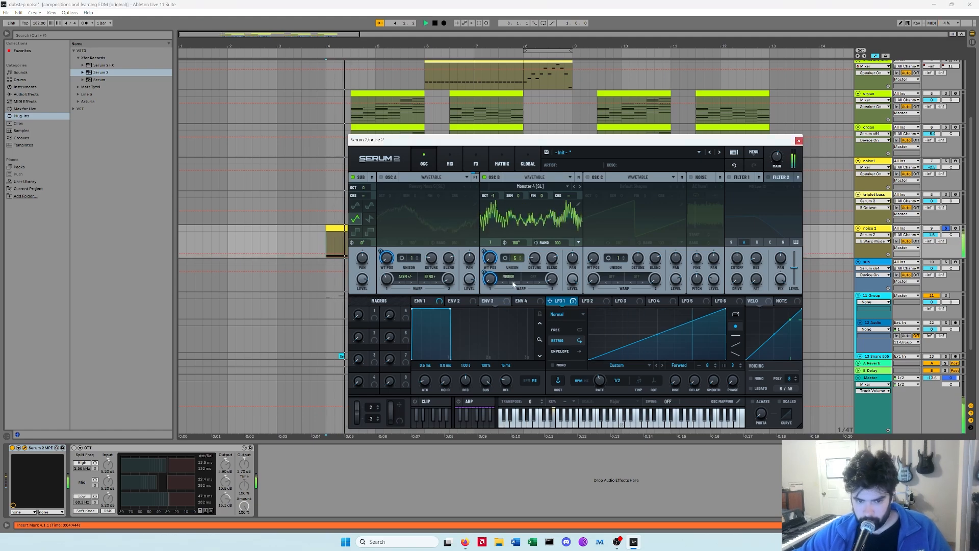
{"action": "left_click", "coordinate": [513, 284]}
{"action": "left_click", "coordinate": [510, 283]}
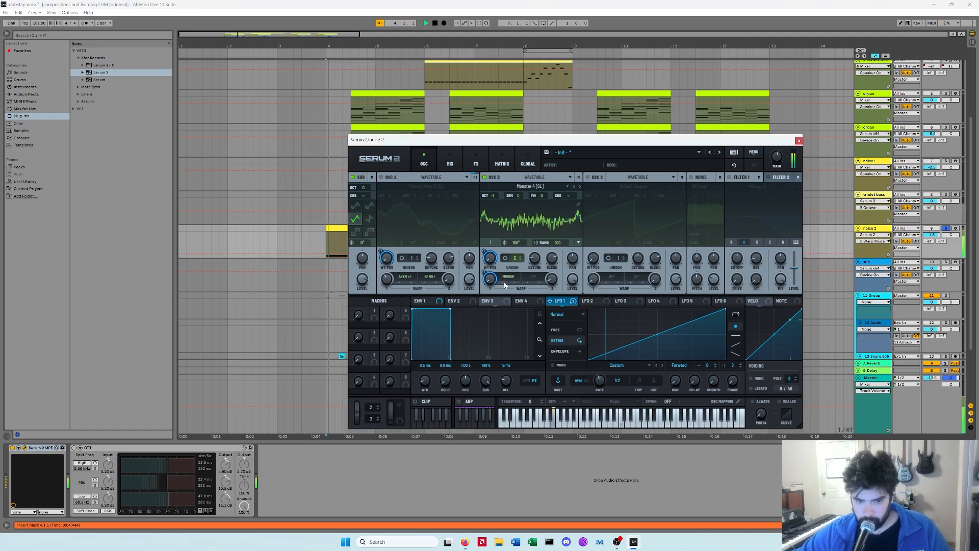
{"action": "left_click", "coordinate": [504, 285]}
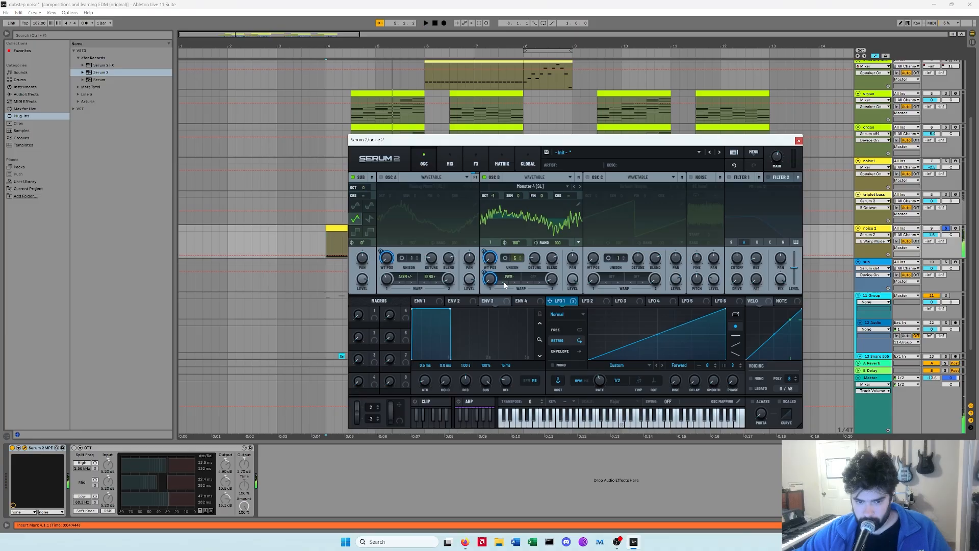
{"action": "left_click", "coordinate": [504, 285]}
{"action": "left_click", "coordinate": [520, 261]}
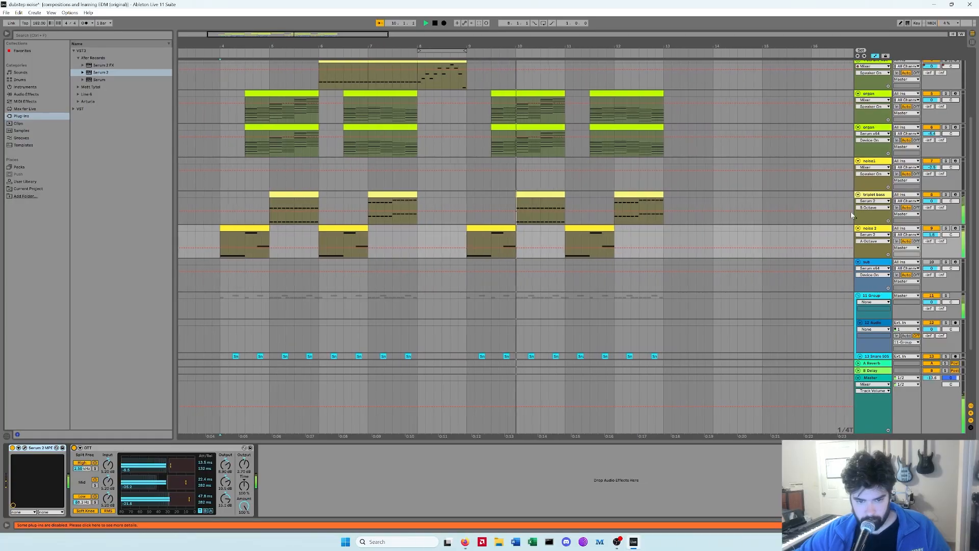
Step: Reopen Serum 2, enable OSC C and load the Monster 1 [3L] wavetable
{"action": "left_click", "coordinate": [25, 448]}
{"action": "key", "text": "space"}
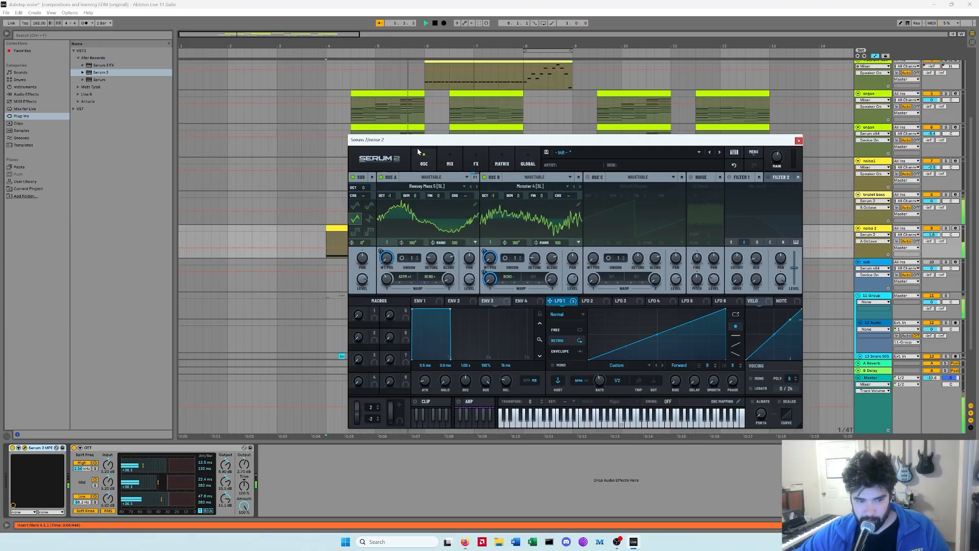
{"action": "left_click", "coordinate": [588, 177]}
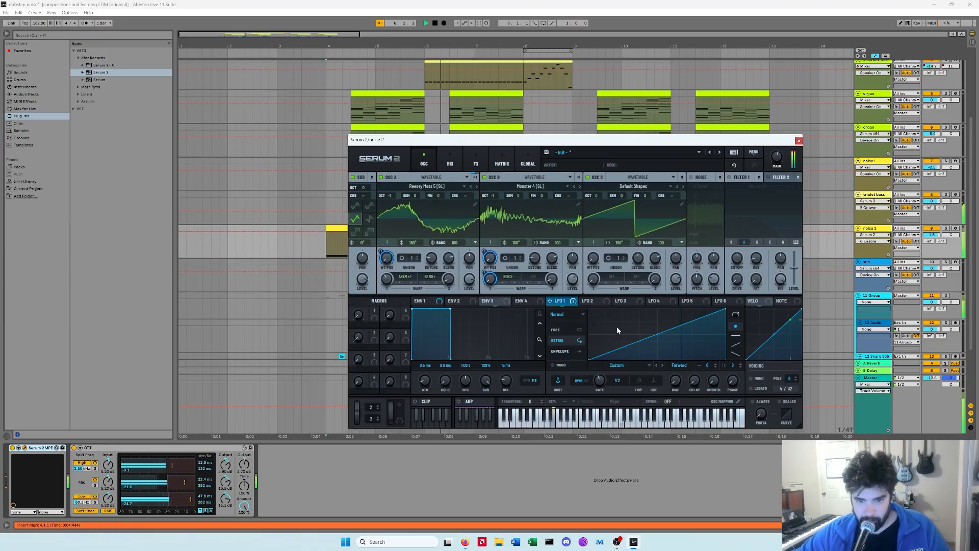
{"action": "left_click", "coordinate": [684, 187]}
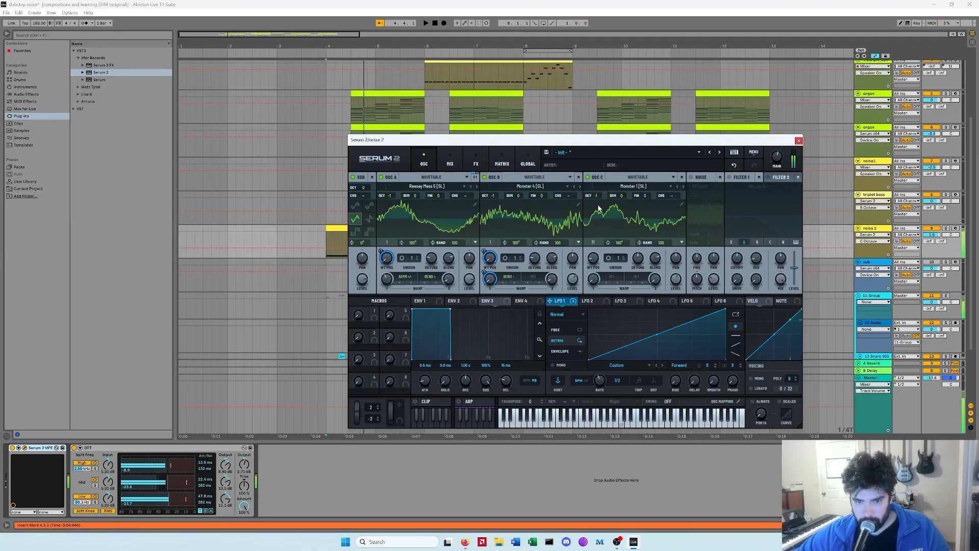
Step: Audition the patch and adjust OSC C's level
{"action": "key", "text": "space"}
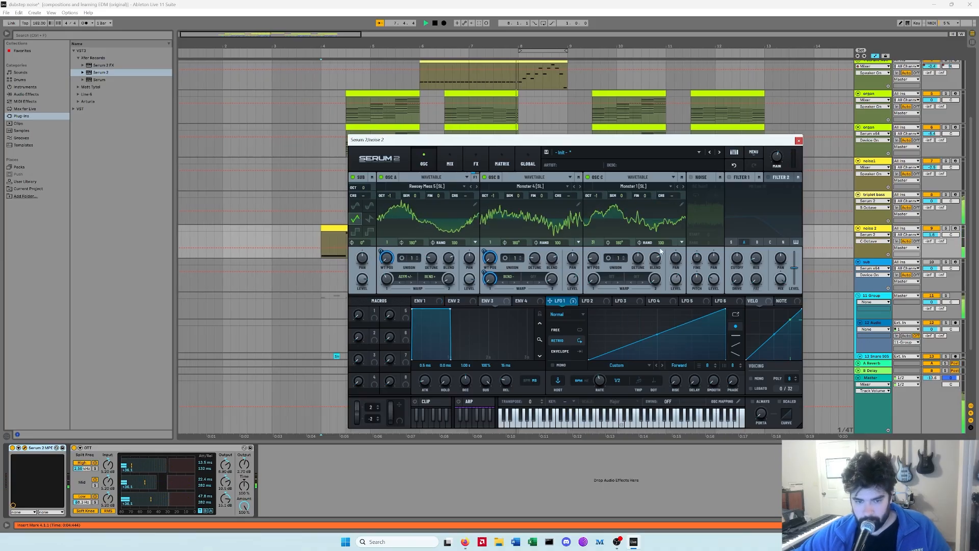
{"action": "key", "text": "space"}
{"action": "key", "text": "space"}
{"action": "left_click", "coordinate": [677, 280]}
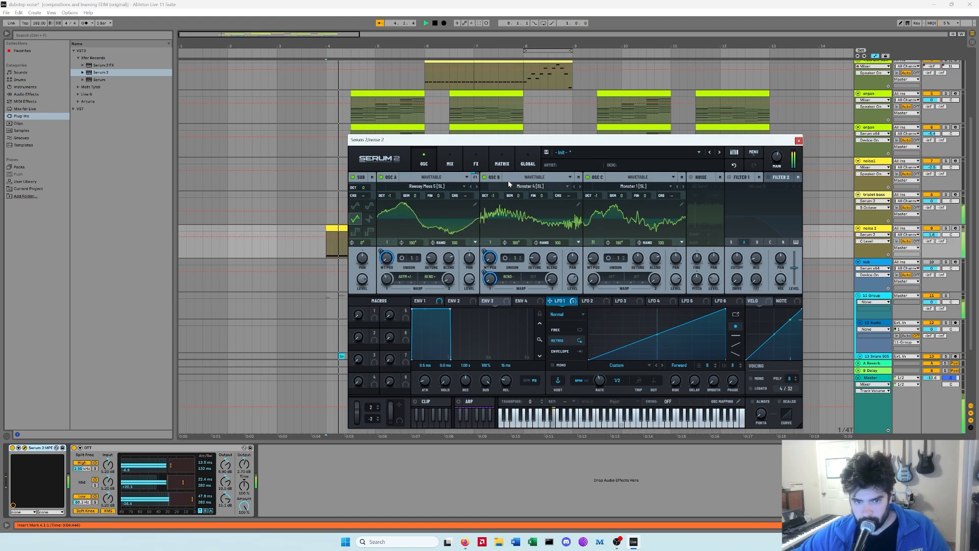
Step: Add a Compressor to the main FX chain
{"action": "left_click", "coordinate": [476, 161]}
{"action": "left_click", "coordinate": [357, 191]}
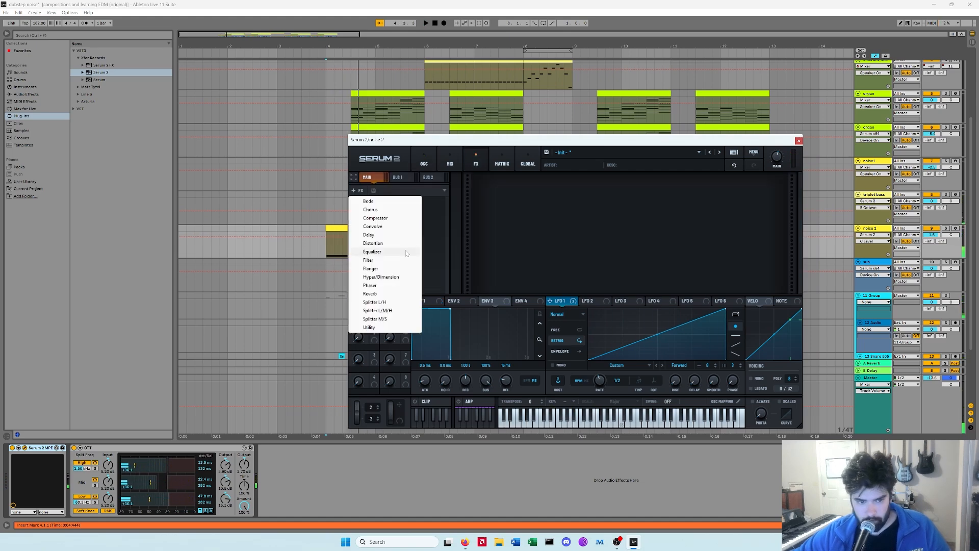
{"action": "left_click", "coordinate": [377, 219]}
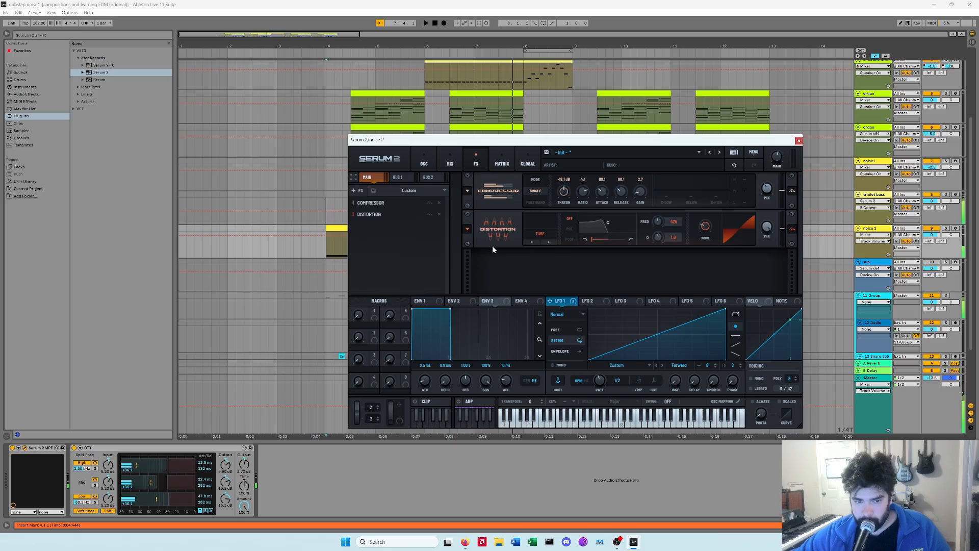
{"action": "key", "text": "space"}
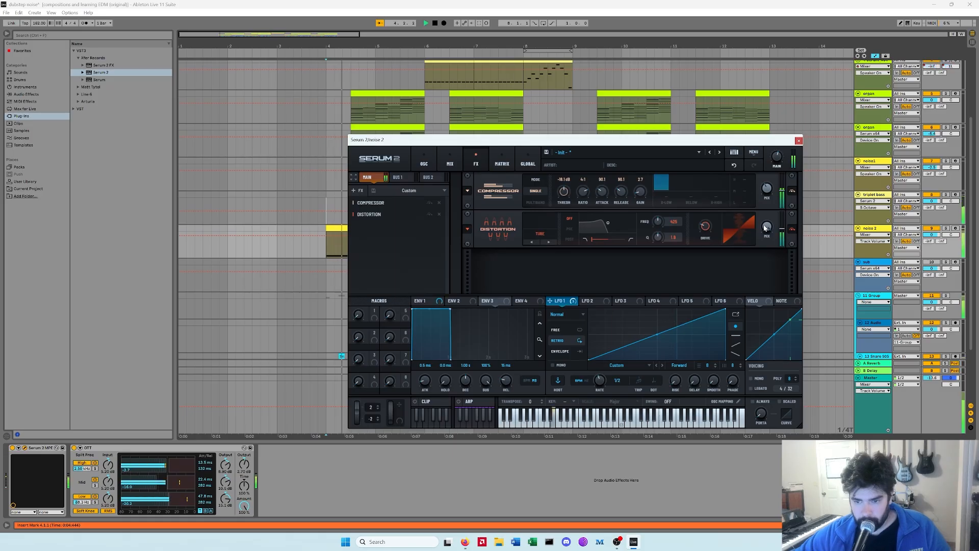
Step: Raise the Distortion effect's drive
{"action": "left_click_drag", "start_coordinate": [709, 224], "coordinate": [716, 197]}
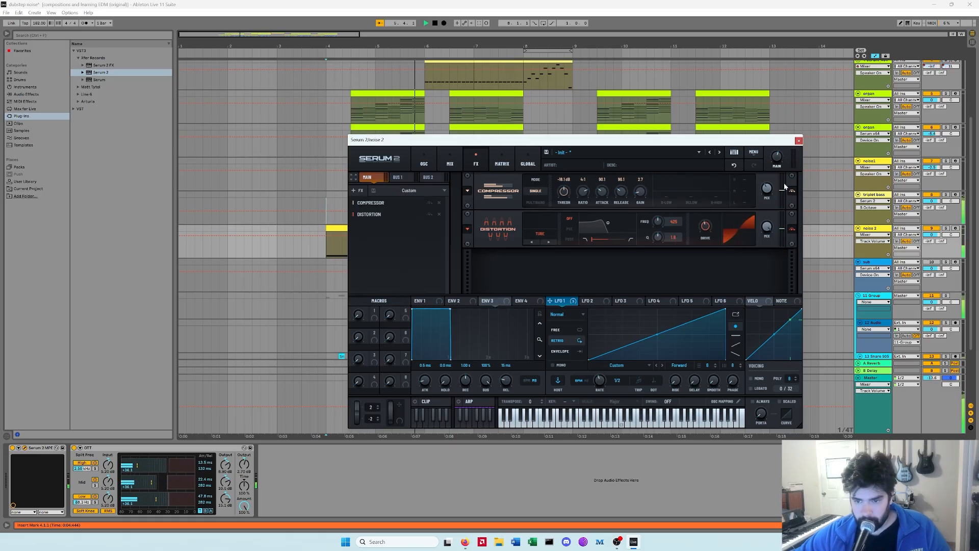
{"action": "left_click", "coordinate": [438, 203]}
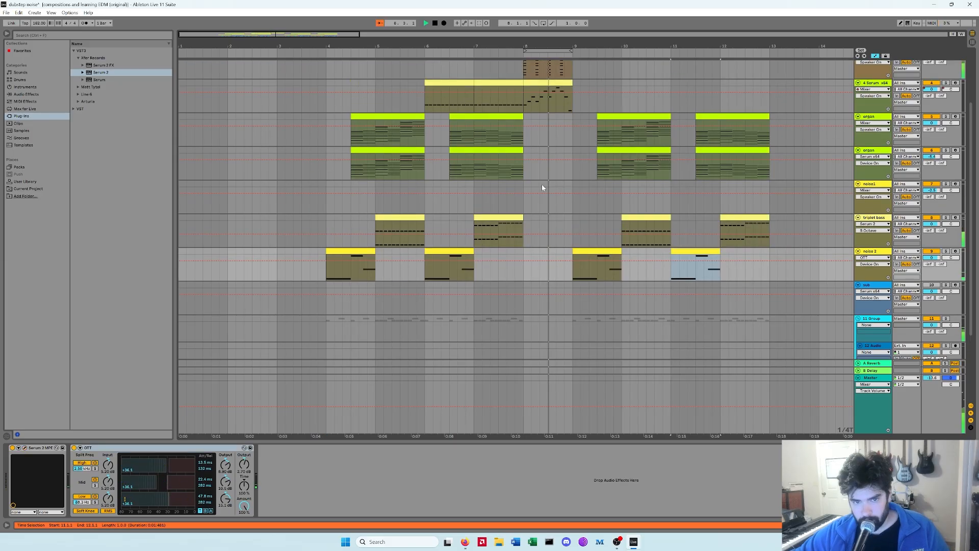
Step: Select the upper organ track
{"action": "scroll", "coordinate": [546, 188], "scroll_direction": "up", "scroll_amount": 3}
{"action": "scroll", "coordinate": [578, 219], "scroll_direction": "down", "scroll_amount": 3}
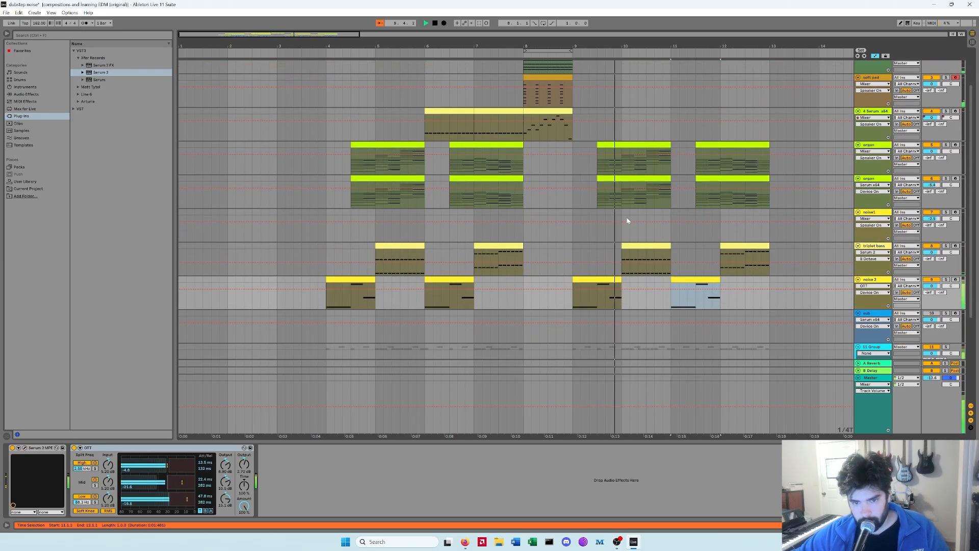
{"action": "left_click", "coordinate": [874, 147]}
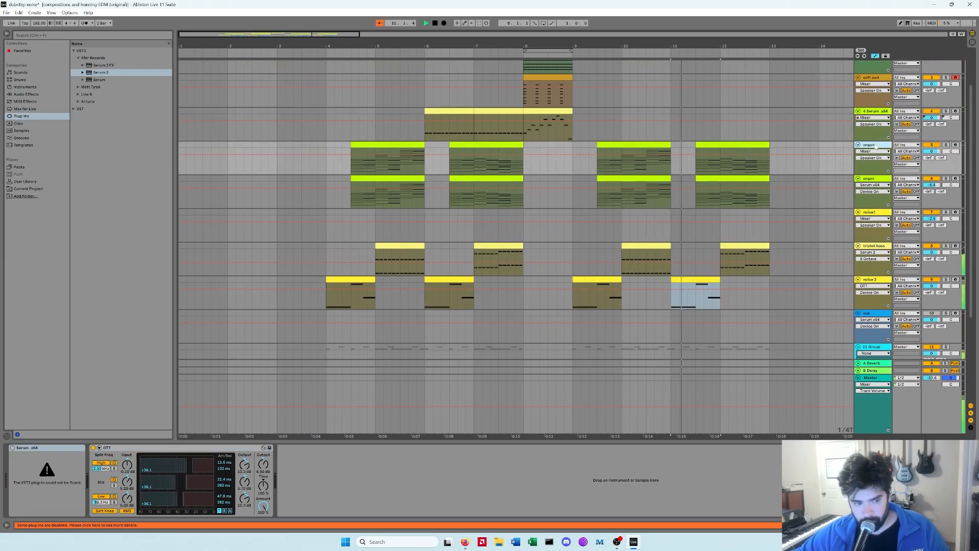
Step: Select the lower organ track, open its Serum 2 instrument and start playback to audition it
{"action": "left_click", "coordinate": [876, 182]}
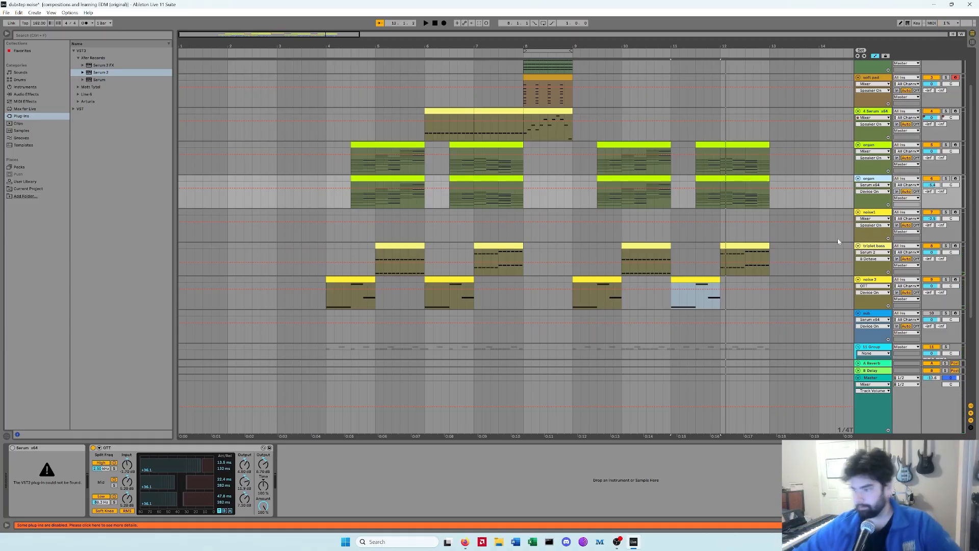
{"action": "left_click", "coordinate": [409, 145]}
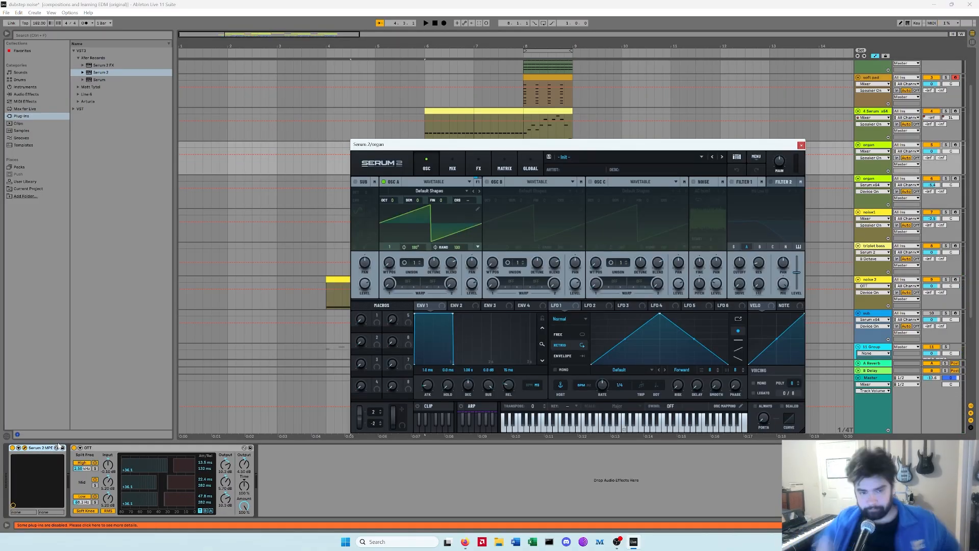
{"action": "key", "text": "space"}
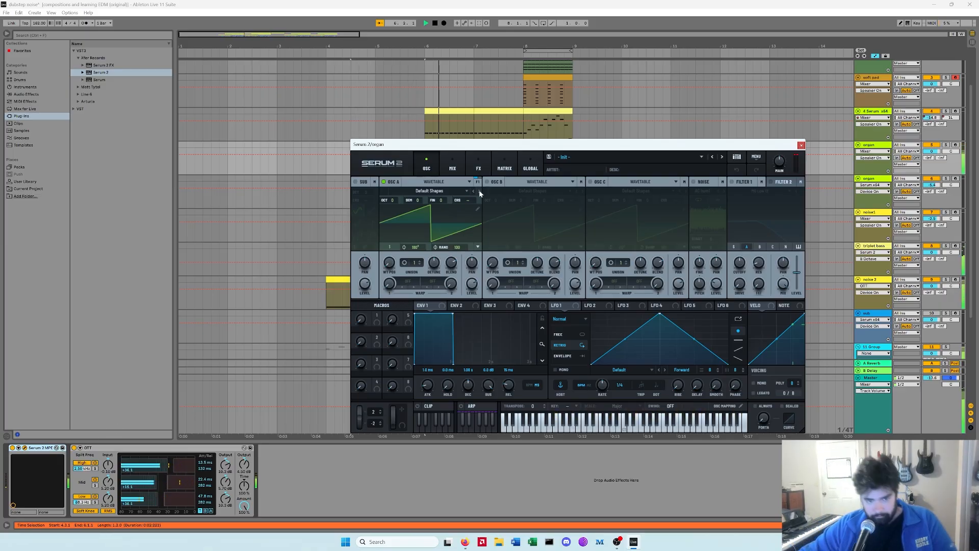
Step: Enable oscillators B and C in Serum 2 and set OSC B's octave to 0
{"action": "left_click", "coordinate": [430, 410]}
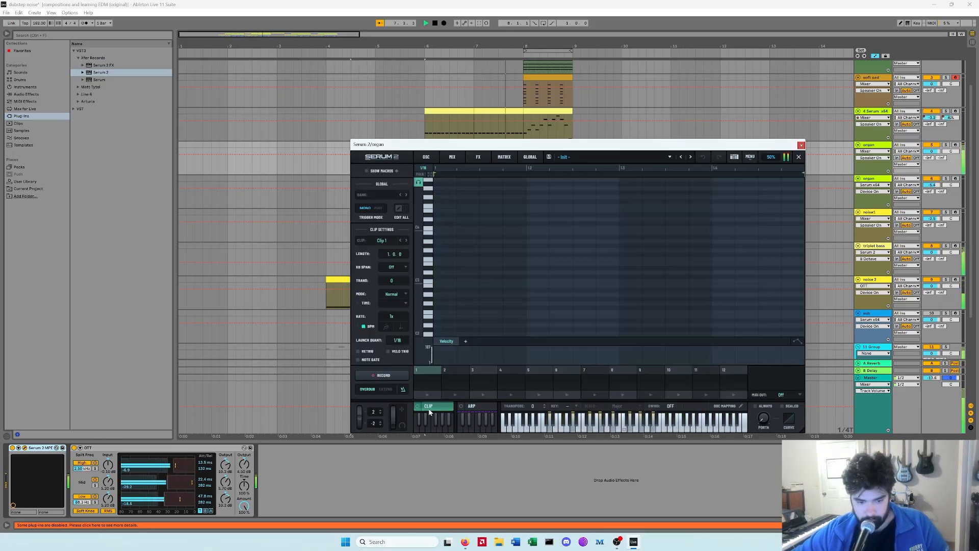
{"action": "type", "text": "0"}
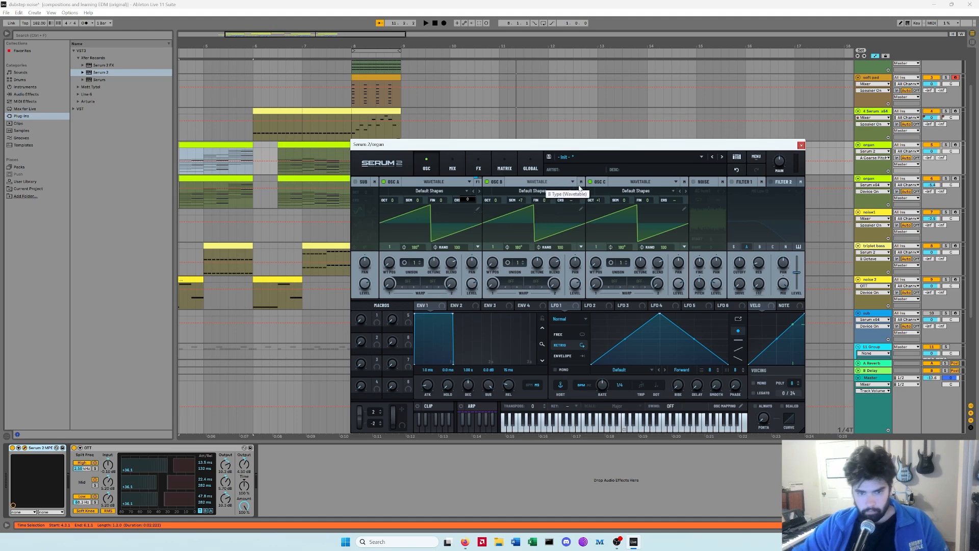
{"action": "key", "text": "Return"}
{"action": "key", "text": "space"}
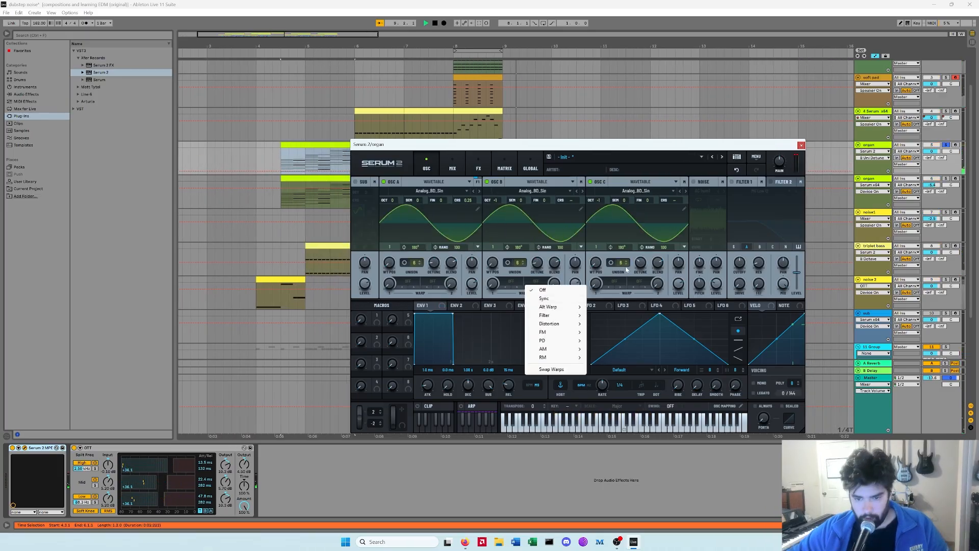
Step: Switch the oscillators to the Analog_BD_Sin wavetable, change the Distortion effect's mode, and close Serum 2
{"action": "left_click", "coordinate": [640, 267]}
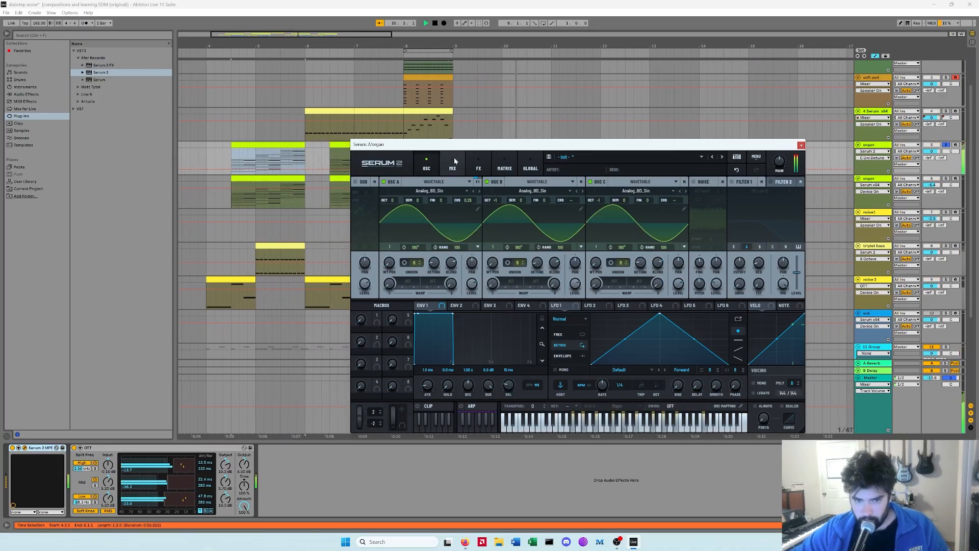
{"action": "left_click", "coordinate": [479, 164]}
{"action": "left_click", "coordinate": [550, 208]}
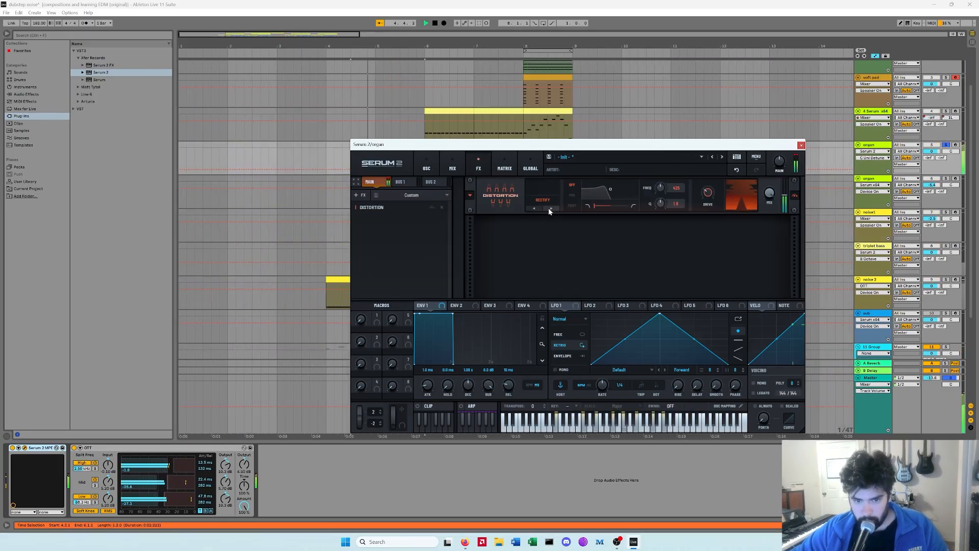
{"action": "left_click", "coordinate": [538, 208]}
{"action": "left_click", "coordinate": [538, 208]}
{"action": "left_click", "coordinate": [537, 208]}
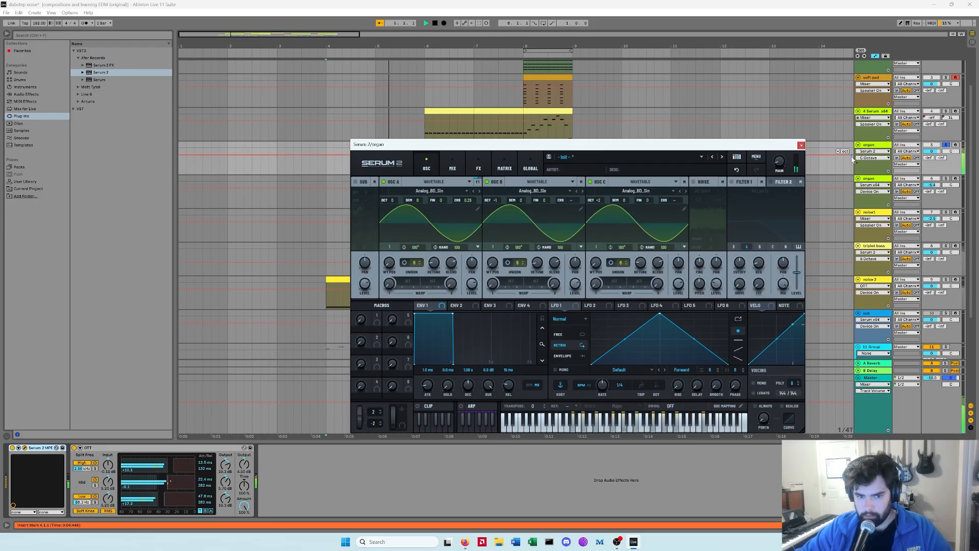
{"action": "left_click", "coordinate": [801, 146]}
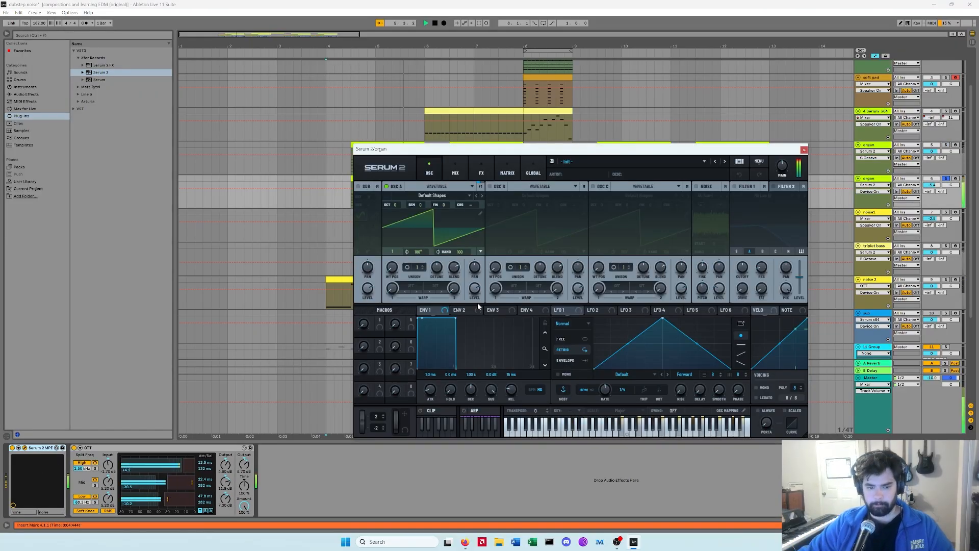
Step: Lower OSC A's level in the upper organ's Serum 2, audition it, and close the window
{"action": "left_click_drag", "start_coordinate": [475, 289], "coordinate": [479, 323]}
{"action": "key", "text": "space"}
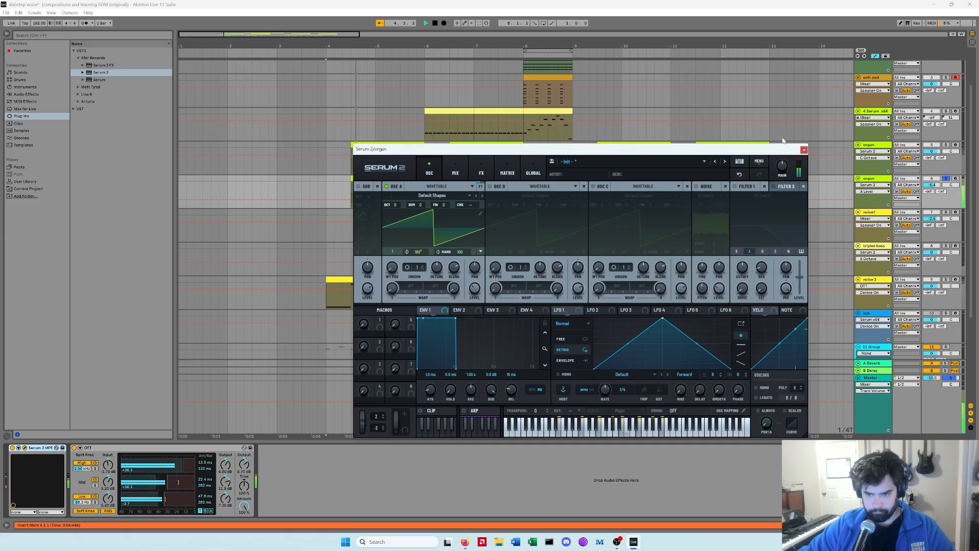
{"action": "left_click", "coordinate": [804, 150]}
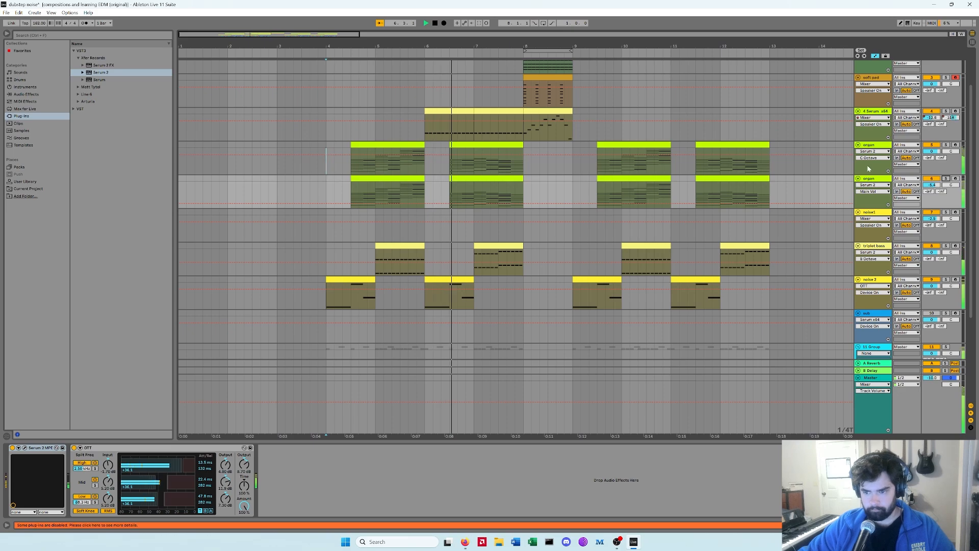
Step: Open the lower organ's Serum 2 and raise OSC A's unison detune
{"action": "left_click", "coordinate": [25, 447]}
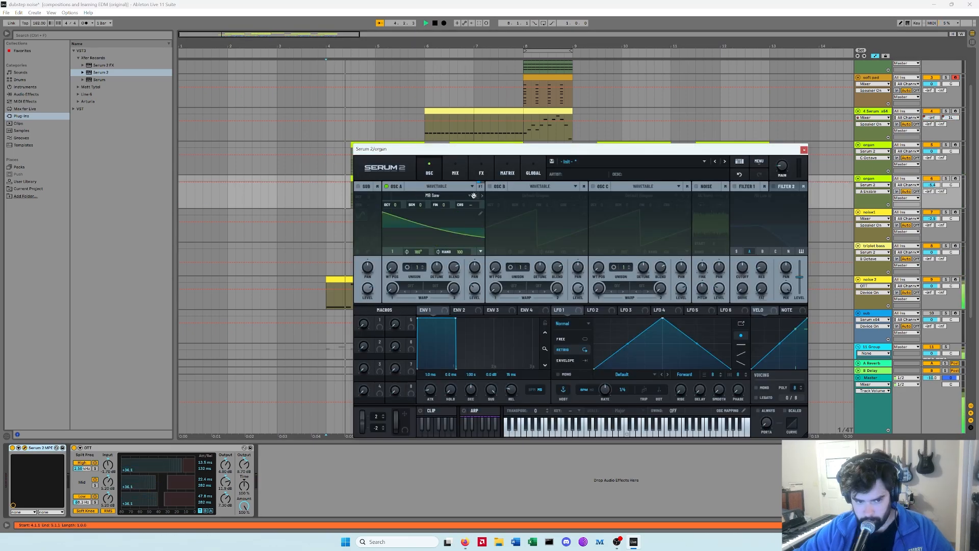
{"action": "left_click", "coordinate": [946, 179]}
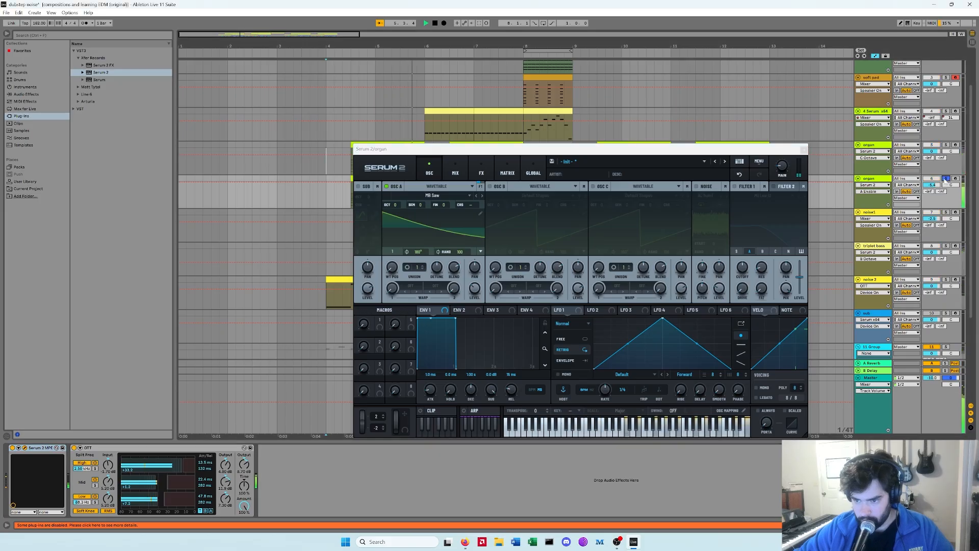
{"action": "left_click_drag", "start_coordinate": [419, 267], "coordinate": [433, 278]}
{"action": "left_click", "coordinate": [430, 287]}
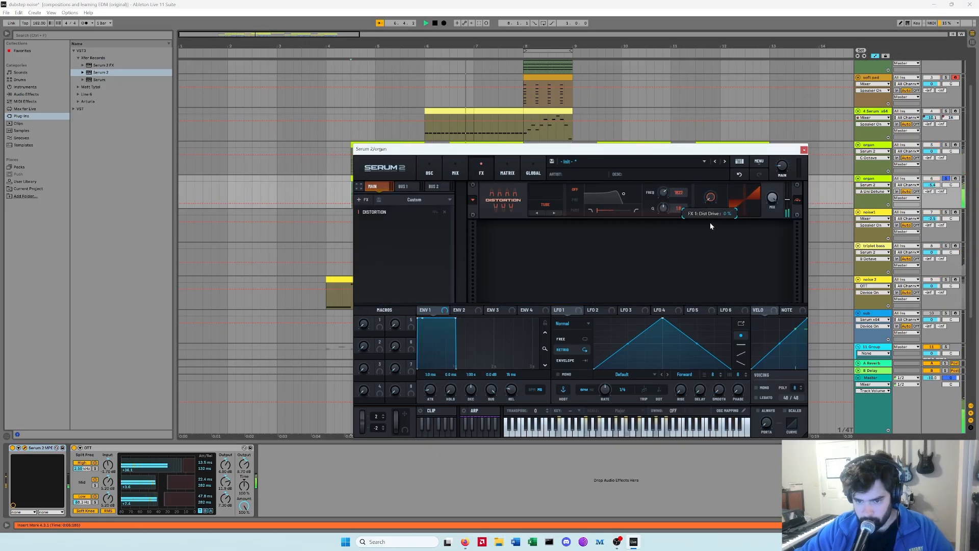
Step: Raise the Distortion effect's drive to 57% and close Serum 2
{"action": "left_click_drag", "start_coordinate": [710, 223], "coordinate": [716, 174]}
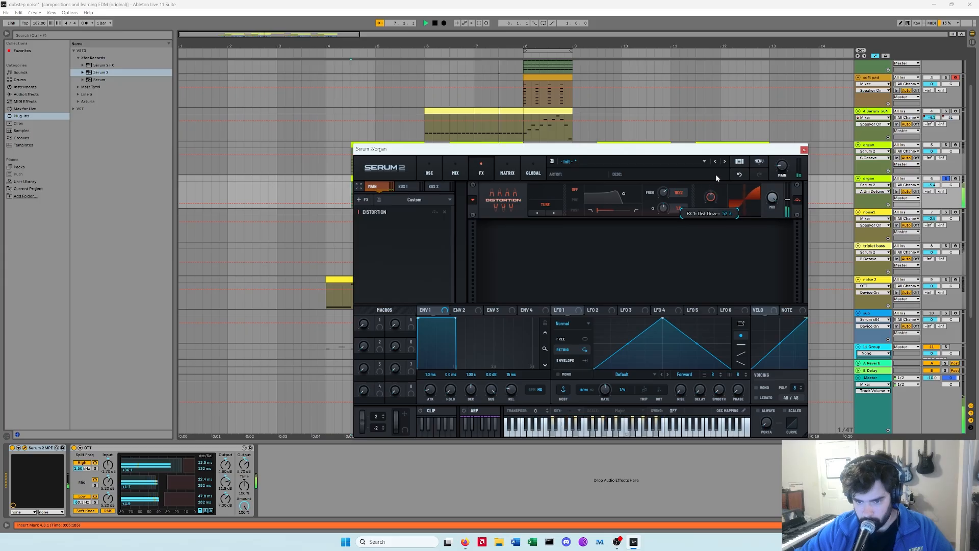
{"action": "left_click", "coordinate": [804, 149]}
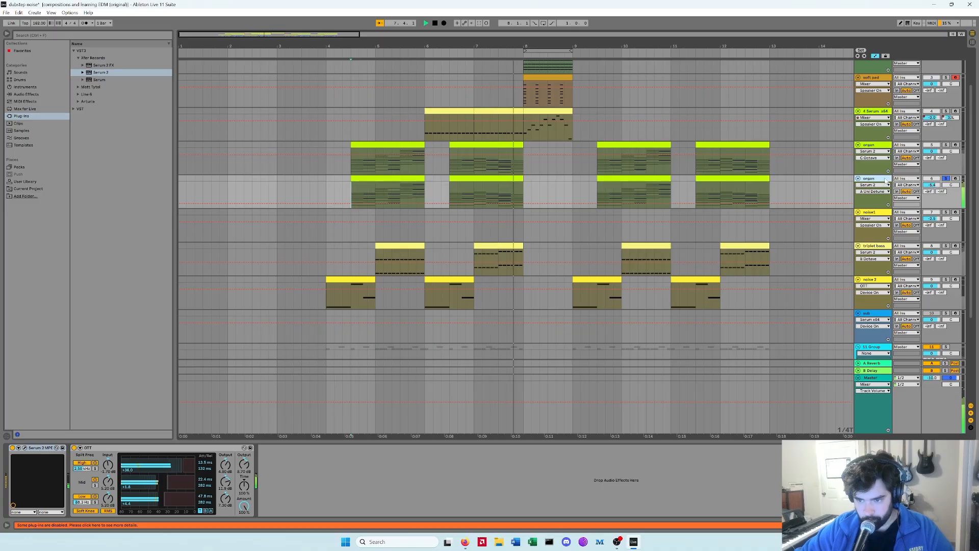
Step: Open the 4 Serum 2 track's instrument, audition it, and adjust ENV 1's attack
{"action": "left_click", "coordinate": [24, 447]}
{"action": "key", "text": "space"}
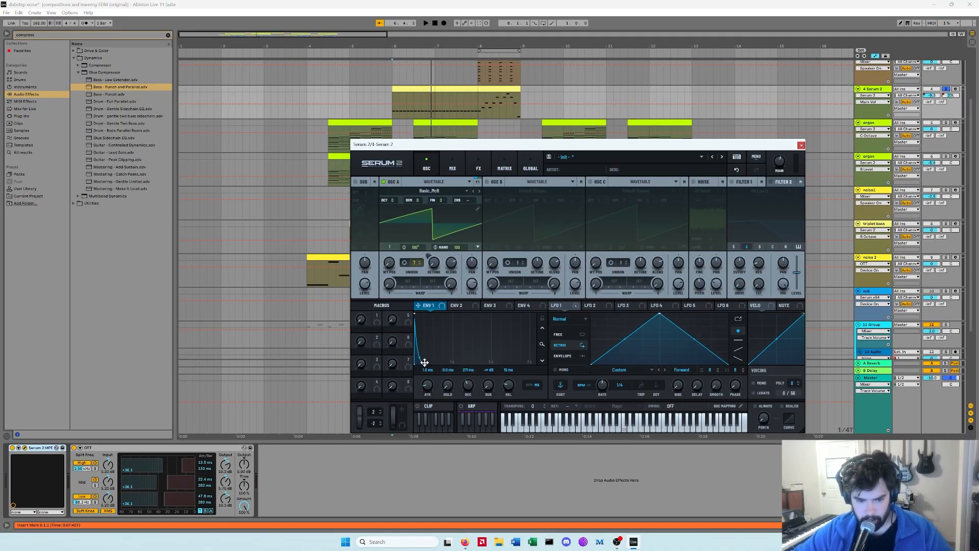
{"action": "key", "text": "space"}
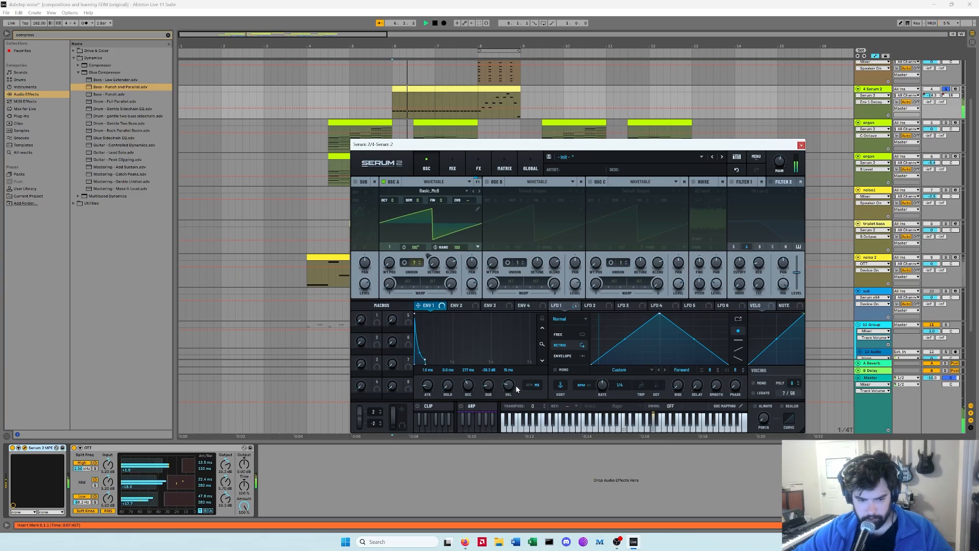
{"action": "left_click_drag", "start_coordinate": [424, 359], "coordinate": [423, 362]}
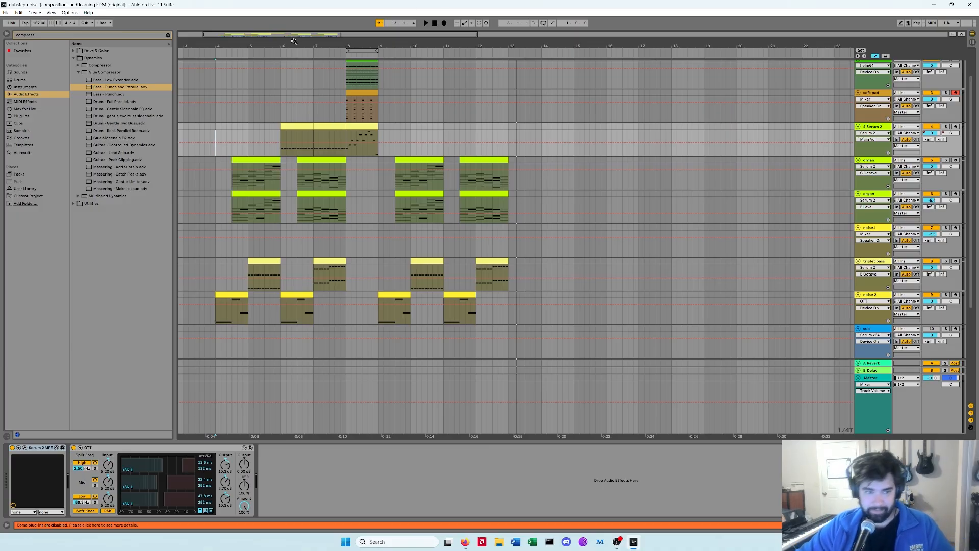
Step: Select the 4 Serum 2 track and review its Serum 2 oscillator and FX pages
{"action": "left_click_drag", "start_coordinate": [291, 42], "coordinate": [403, 55]}
{"action": "scroll", "coordinate": [587, 158], "scroll_direction": "up", "scroll_amount": 4}
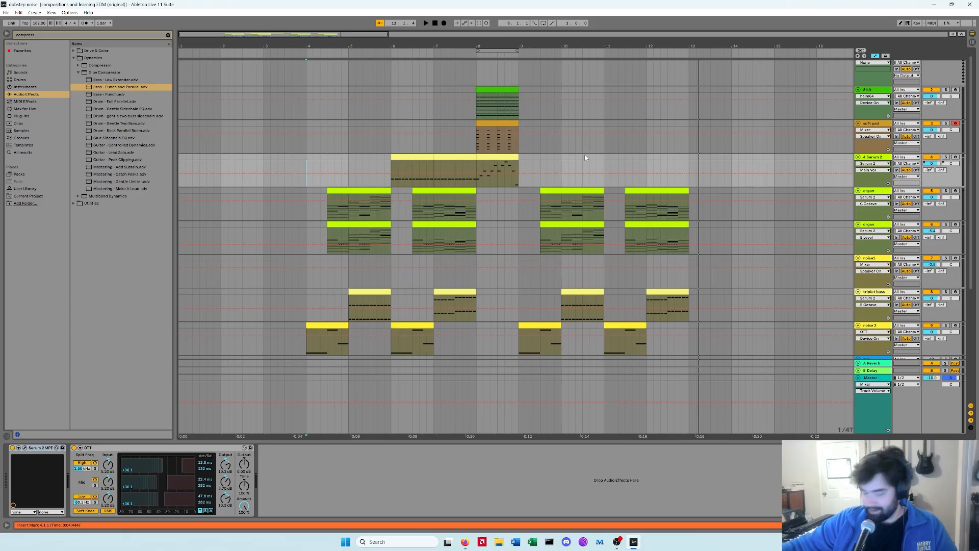
{"action": "left_click", "coordinate": [813, 151]}
{"action": "left_click", "coordinate": [872, 157]}
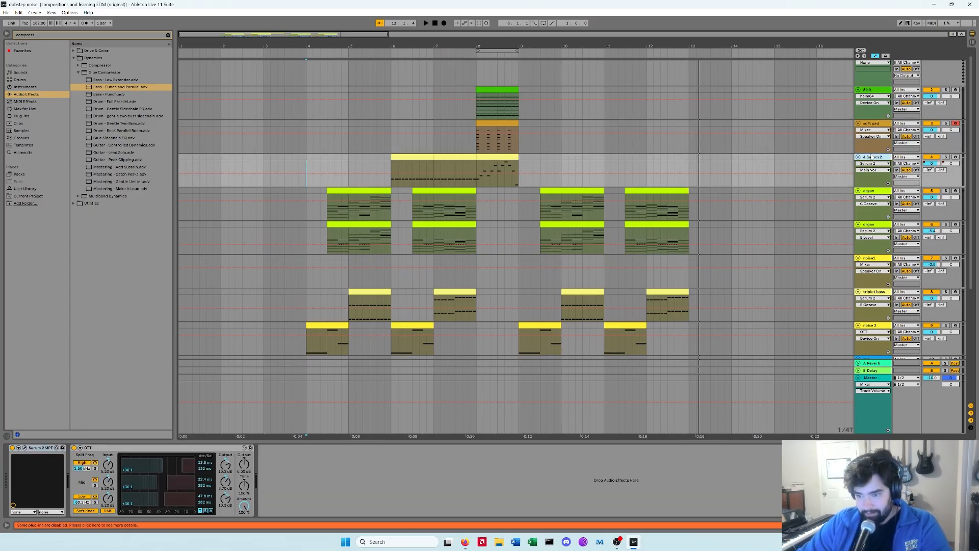
{"action": "left_click", "coordinate": [25, 448]}
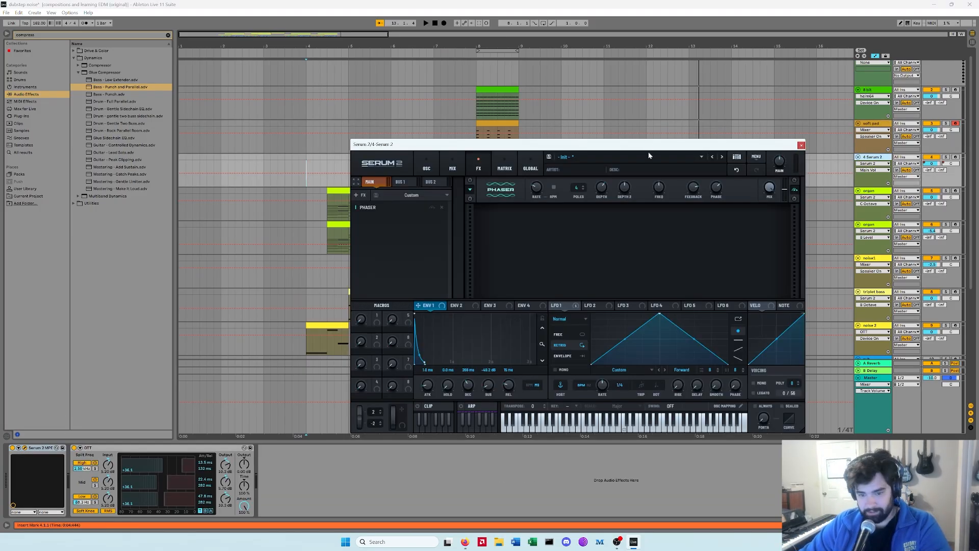
{"action": "left_click", "coordinate": [427, 169]}
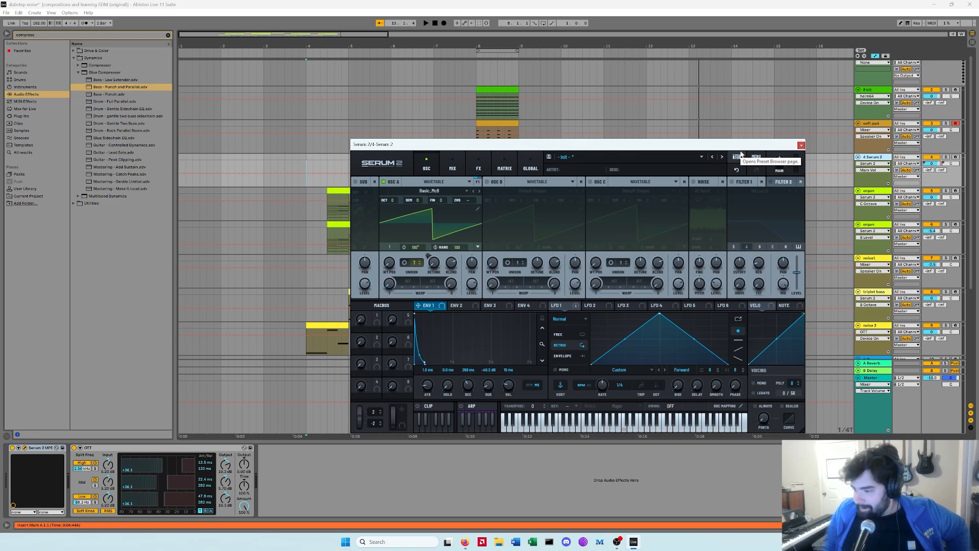
{"action": "left_click", "coordinate": [802, 145]}
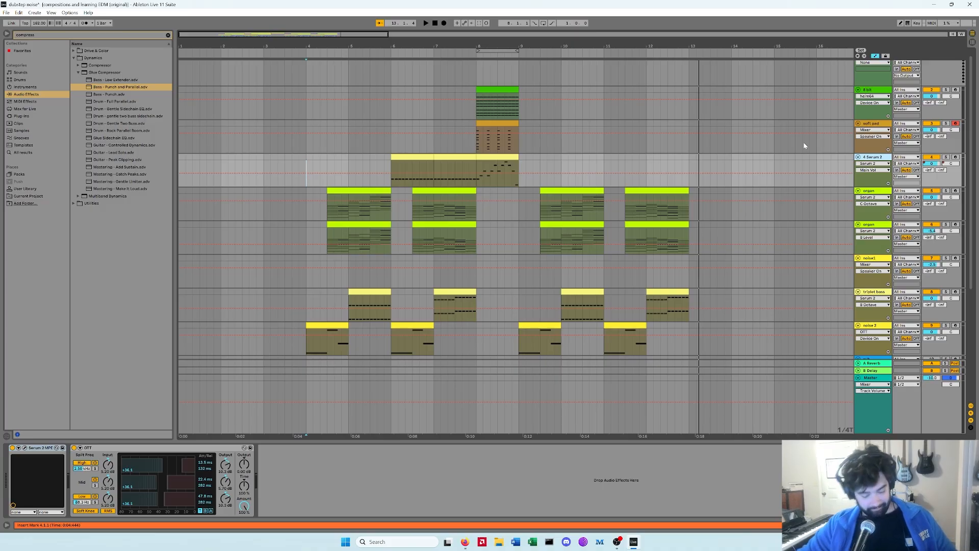
Step: Inspect the triplet bass track's Serum 2 FX and oscillator pages across the whole arrangement
{"action": "key", "text": "ctrl+a"}
{"action": "key", "text": "minus"}
{"action": "scroll", "coordinate": [561, 153], "scroll_direction": "down", "scroll_amount": 5}
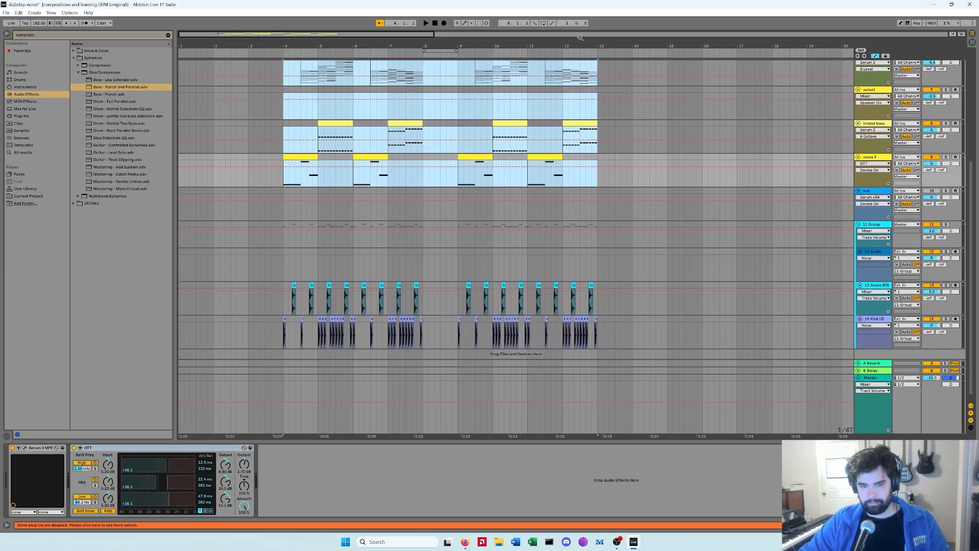
{"action": "key", "text": "minus"}
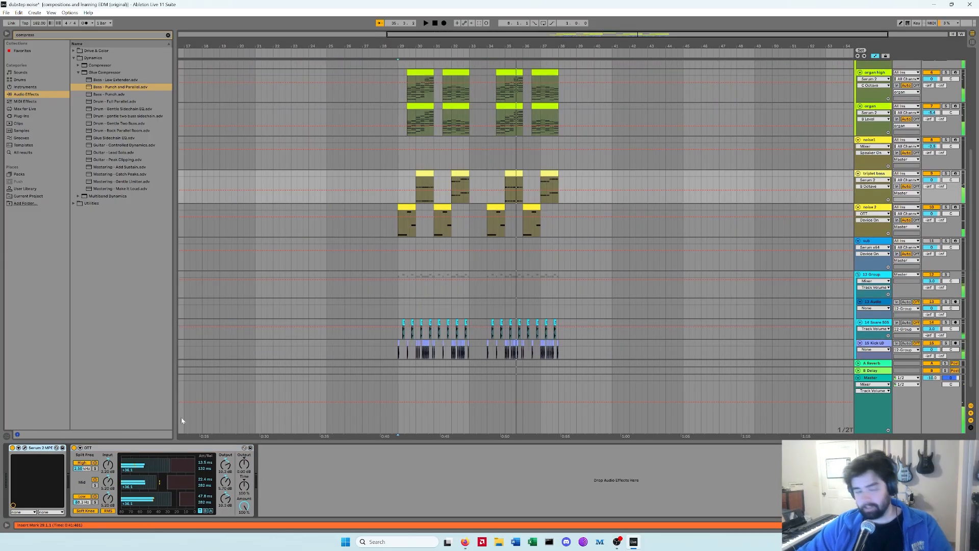
{"action": "left_click", "coordinate": [24, 449]}
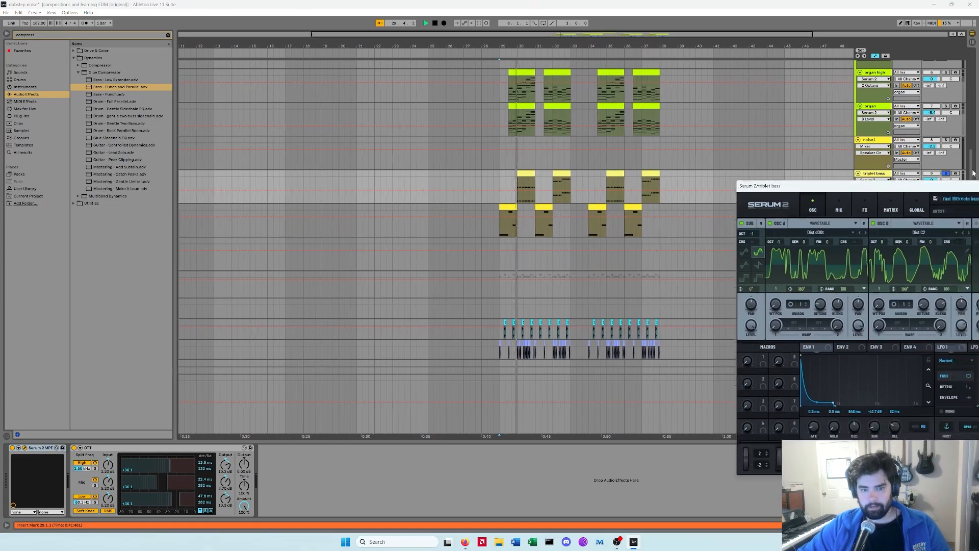
{"action": "left_click_drag", "start_coordinate": [974, 173], "coordinate": [646, 93]}
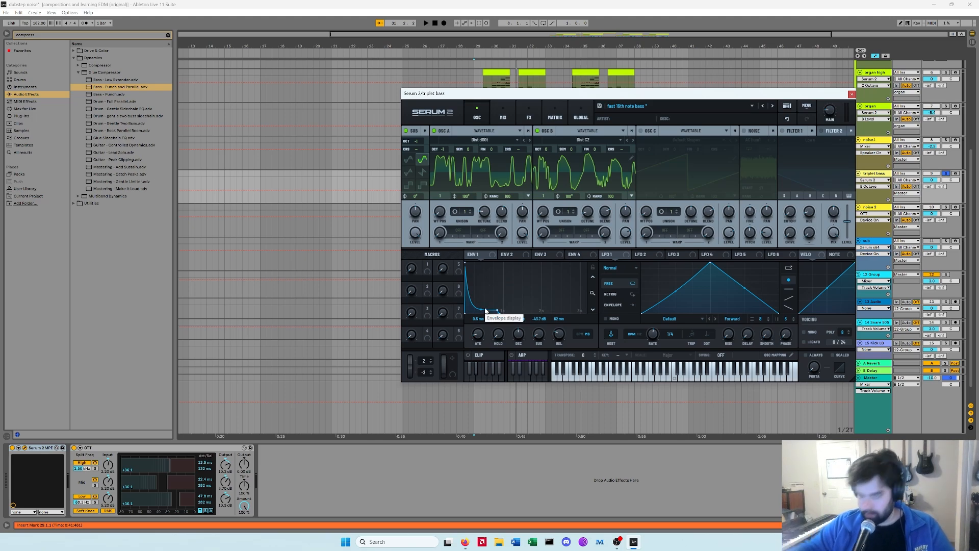
{"action": "left_click", "coordinate": [529, 115]}
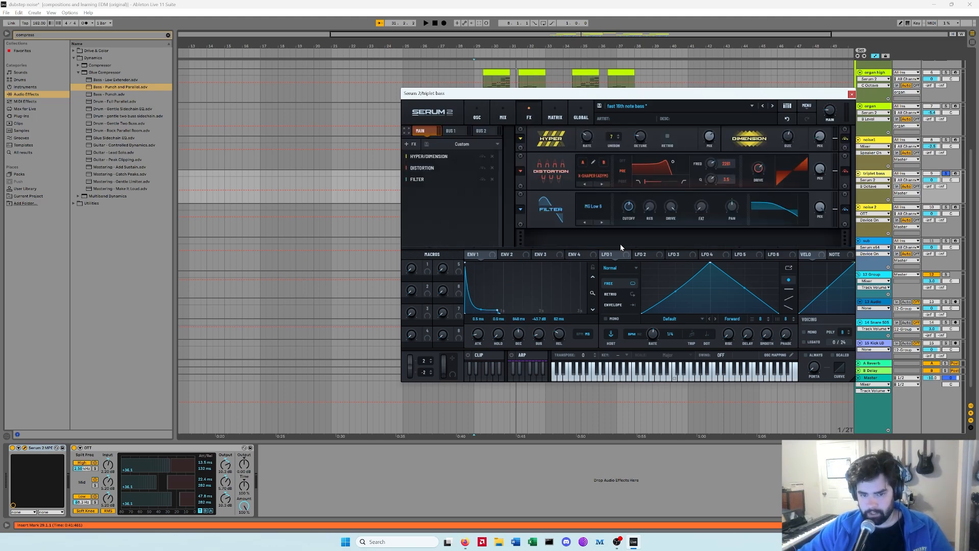
{"action": "left_click", "coordinate": [478, 115]}
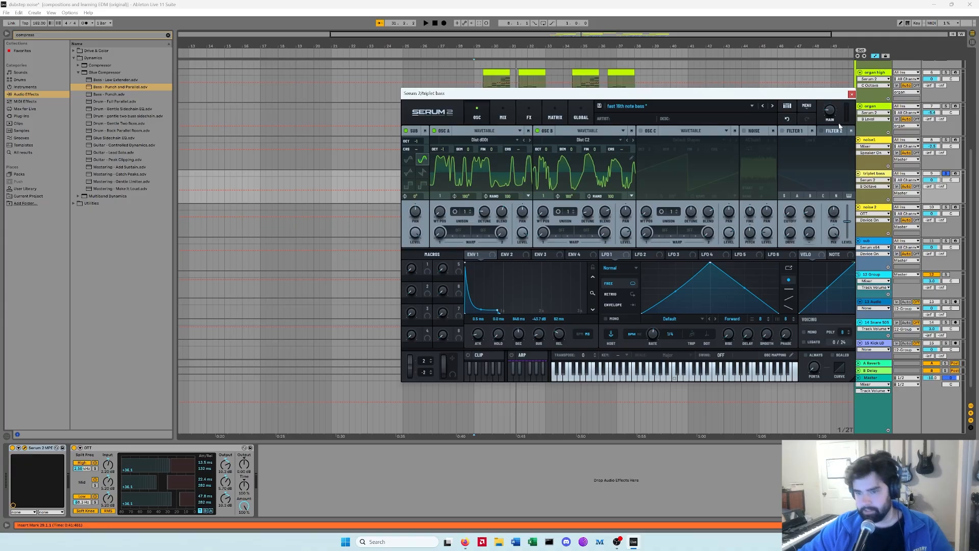
{"action": "left_click", "coordinate": [852, 94]}
Step: Audition the arrangement and open an organ high clip in the clip editor
{"action": "key", "text": "space"}
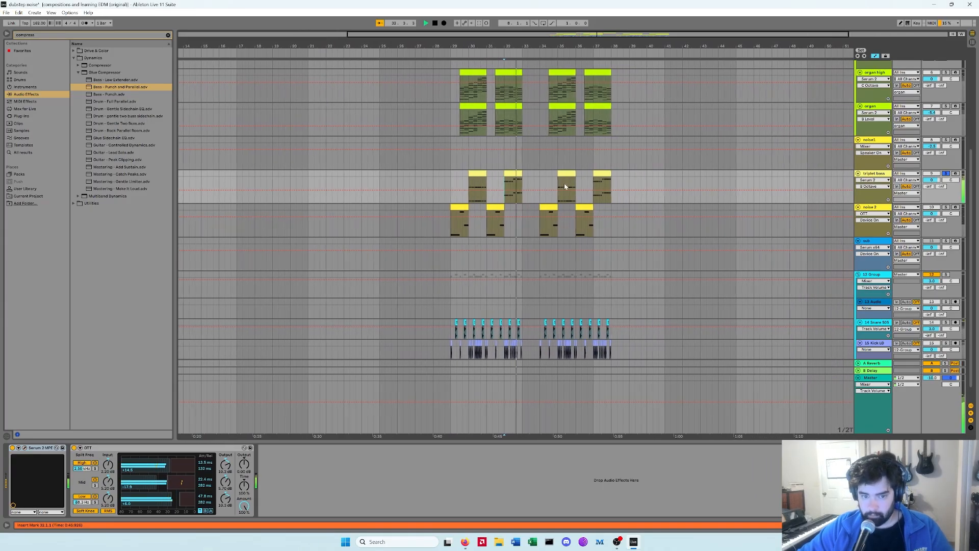
{"action": "key", "text": "space"}
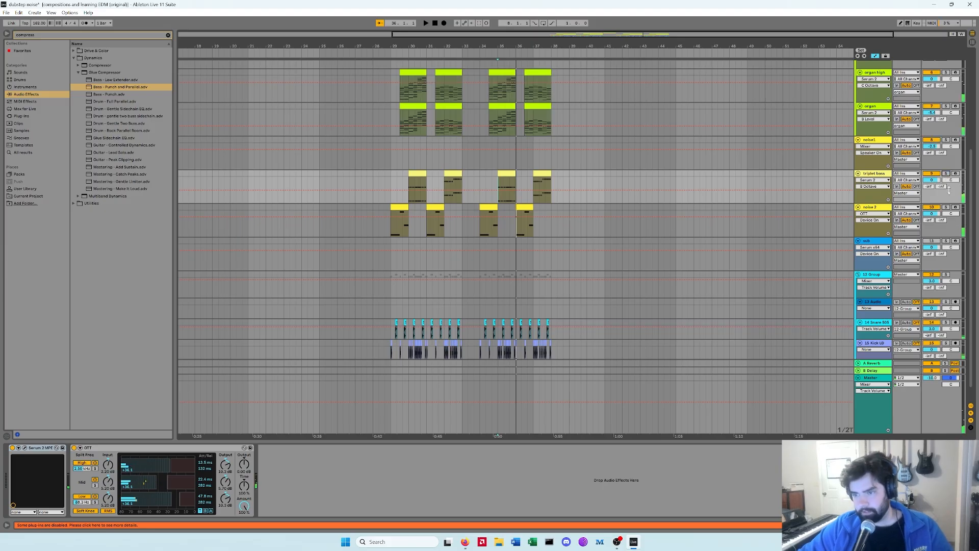
{"action": "key", "text": "space"}
{"action": "left_click", "coordinate": [391, 174]}
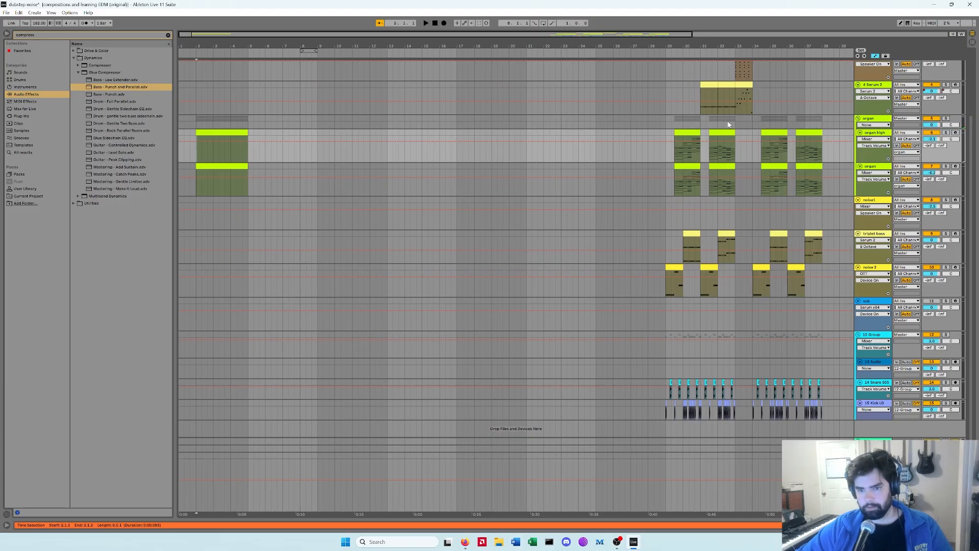
{"action": "double_click", "coordinate": [689, 130]}
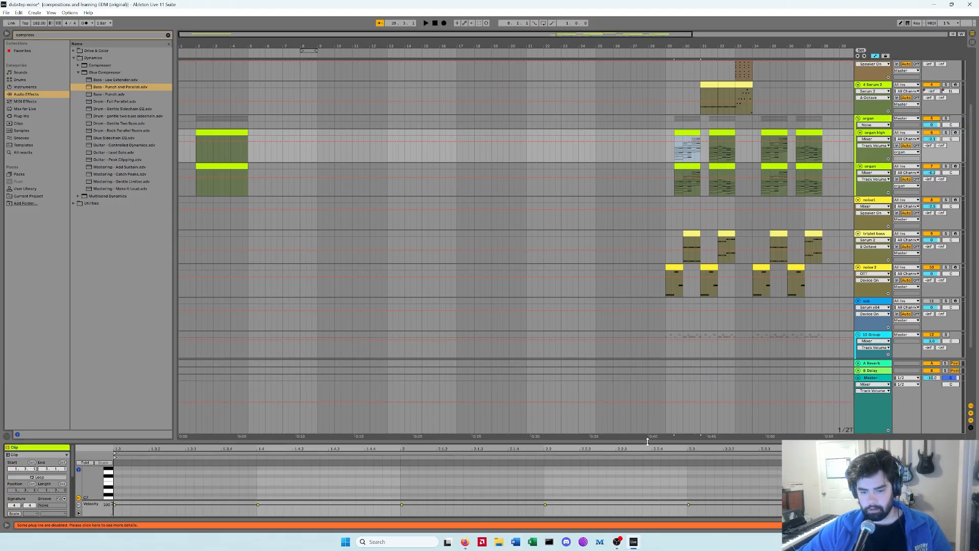
Step: Enlarge the organ high clip's note editor and rework its chord notes, shortening the selected notes and adding new ones
{"action": "left_click_drag", "start_coordinate": [648, 442], "coordinate": [408, 82]}
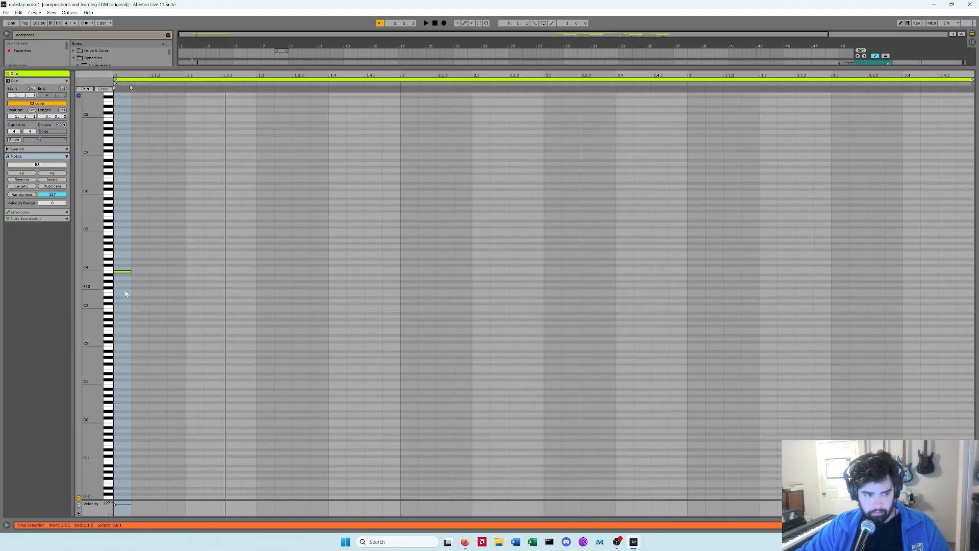
{"action": "mouse_move", "coordinate": [124, 273]}
{"action": "left_mouse_down"}
{"action": "mouse_move", "coordinate": [133, 268]}
{"action": "mouse_move", "coordinate": [123, 271]}
{"action": "left_mouse_up"}
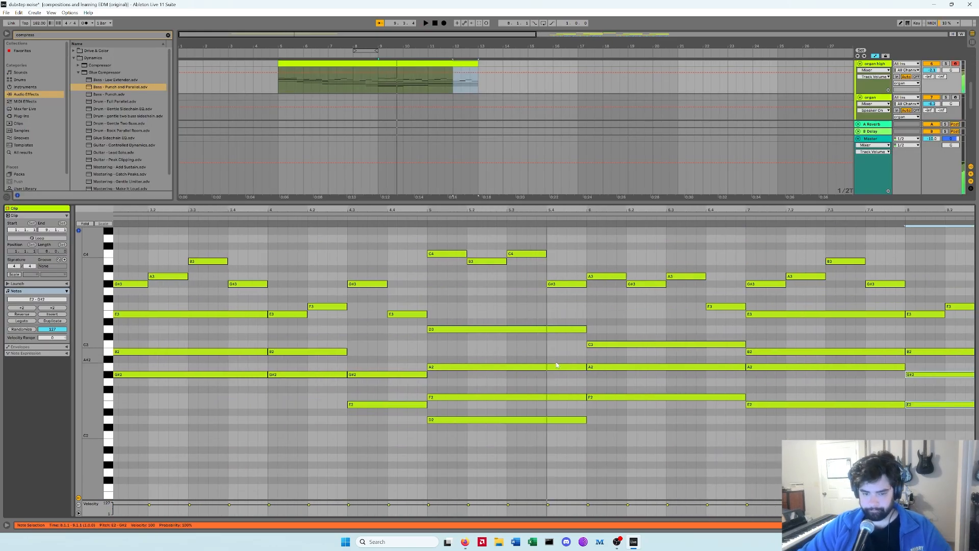
{"action": "left_click_drag", "start_coordinate": [570, 315], "coordinate": [538, 416]}
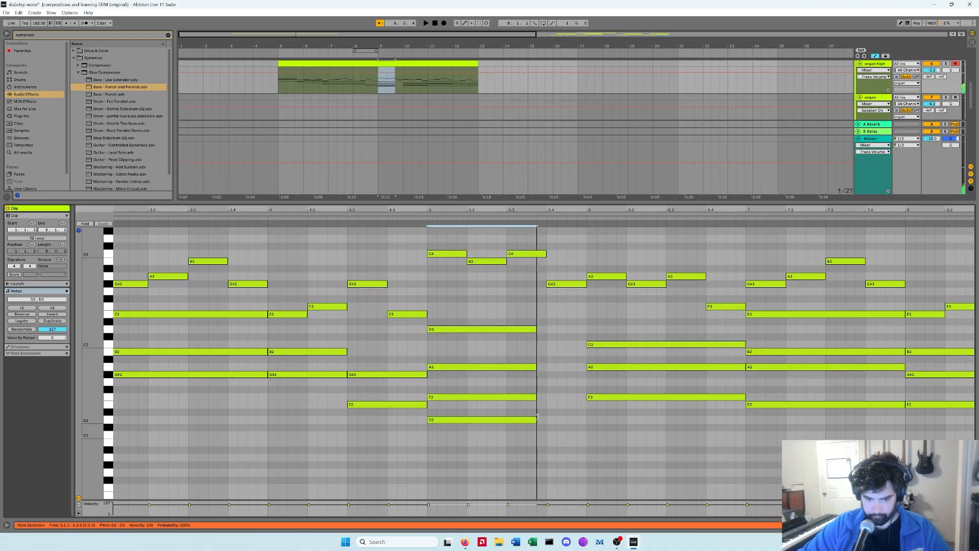
{"action": "left_click", "coordinate": [553, 407]}
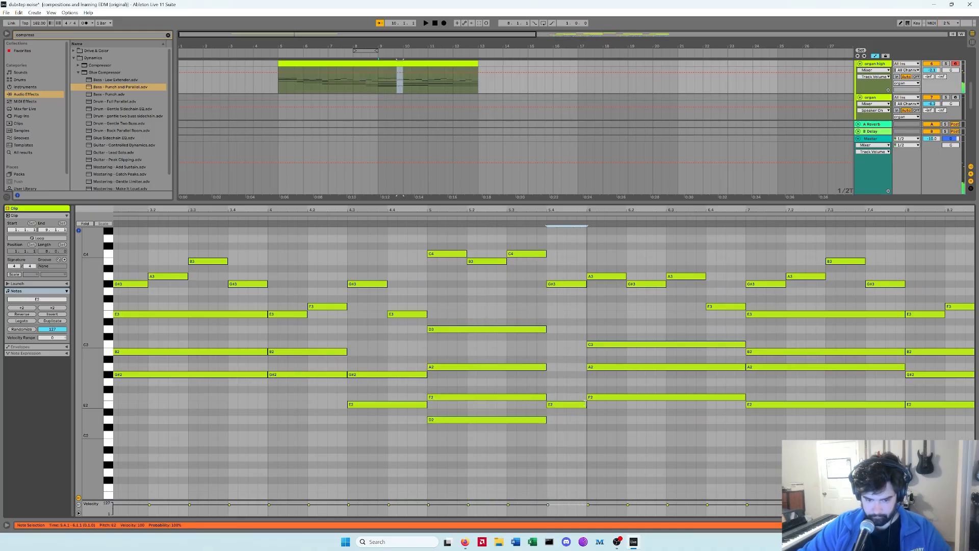
{"action": "double_click", "coordinate": [553, 367]}
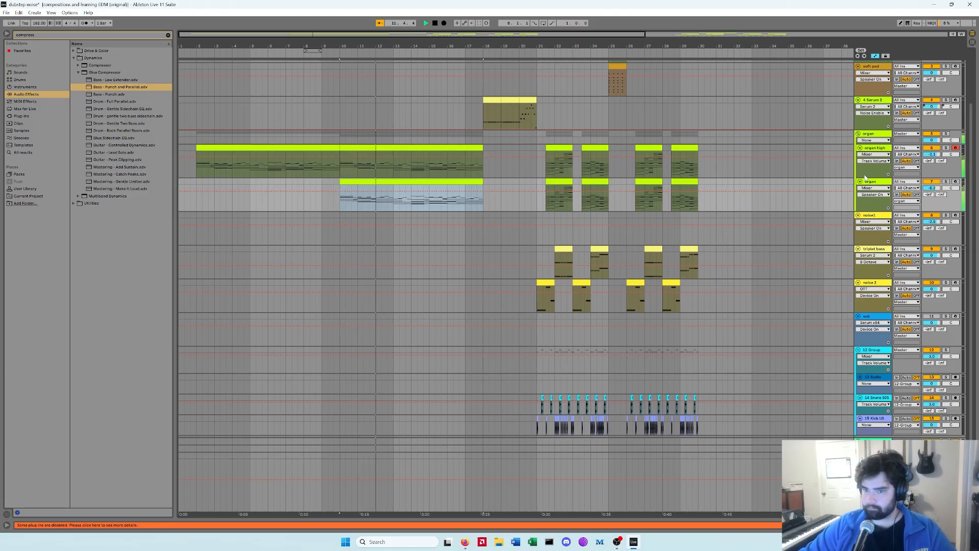
Step: Delete the selected section of the organ track's clip and audition the arrangement from the soft pad section
{"action": "key", "text": "Delete"}
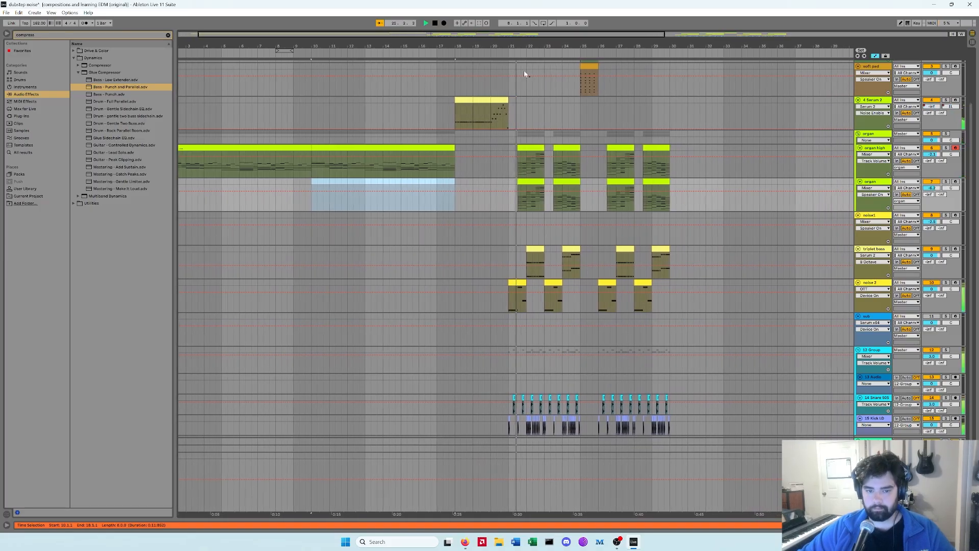
{"action": "left_click_drag", "start_coordinate": [538, 42], "coordinate": [552, 58]}
{"action": "scroll", "coordinate": [607, 120], "scroll_direction": "up", "scroll_amount": 2}
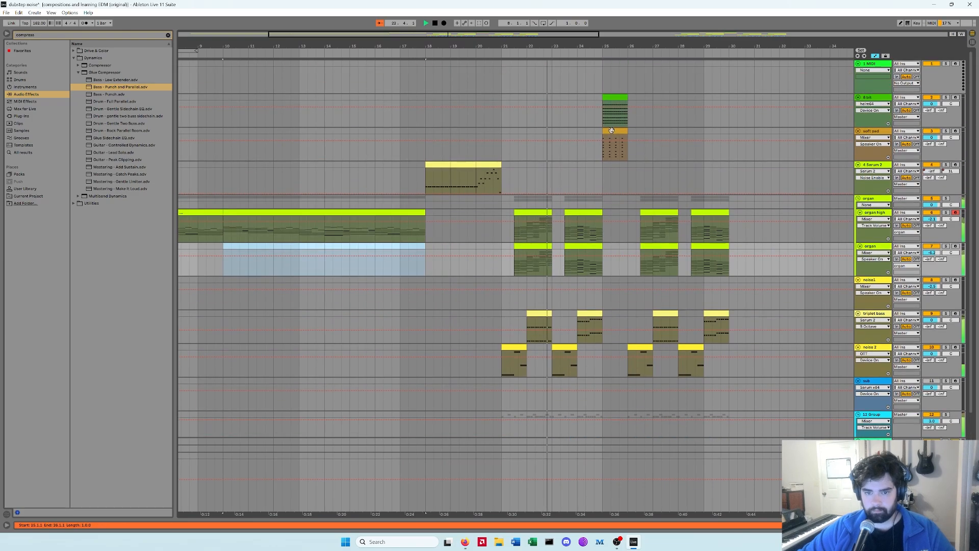
{"action": "key", "text": "space"}
{"action": "left_click", "coordinate": [615, 130]}
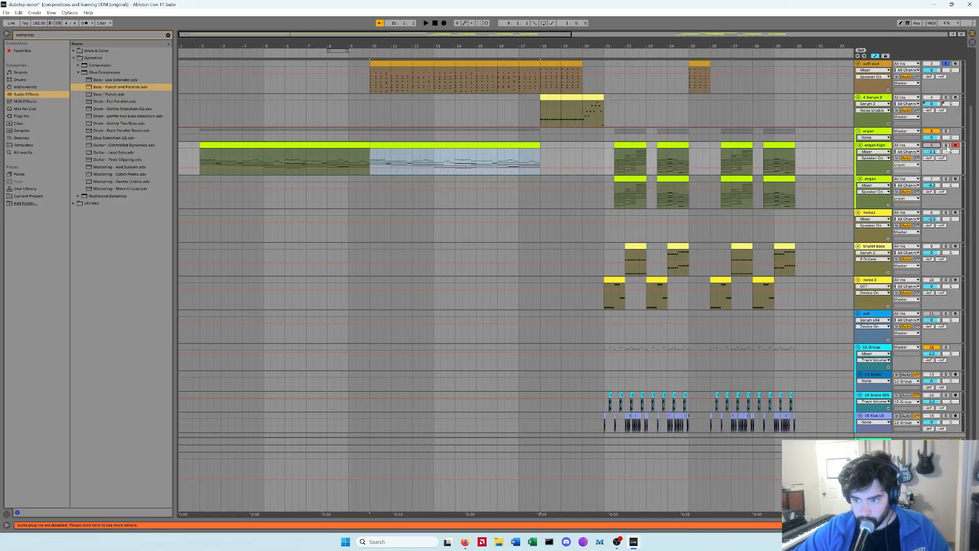
{"action": "key", "text": "space"}
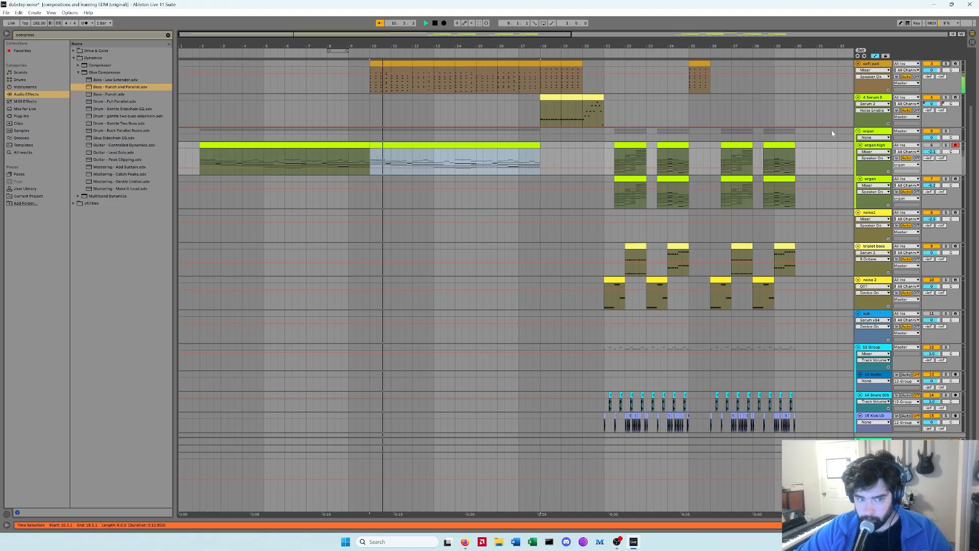
Step: Show the soft pad track's Track Volume automation and draw a rising ramp across its long clip
{"action": "scroll", "coordinate": [940, 171], "scroll_direction": "up", "scroll_amount": 1}
{"action": "left_click", "coordinate": [934, 168]}
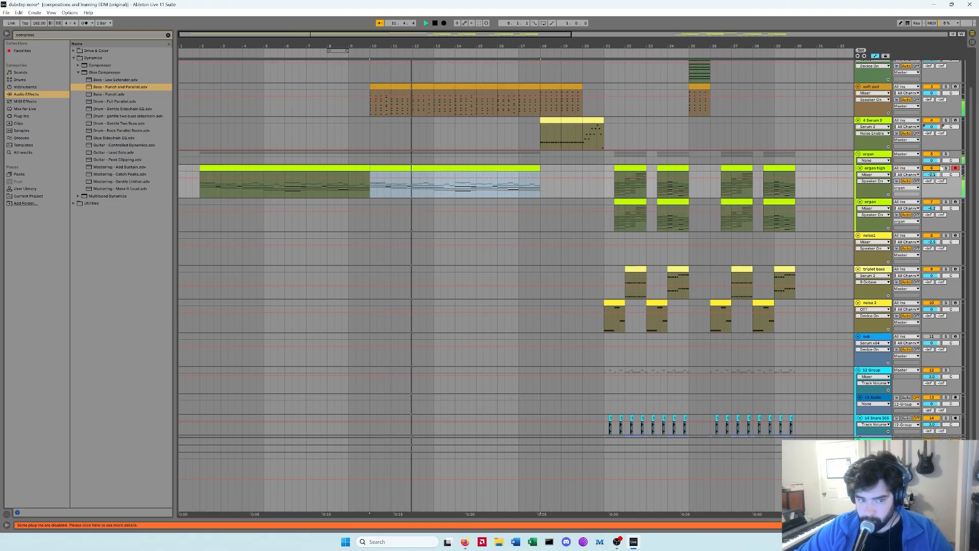
{"action": "left_click", "coordinate": [371, 106]}
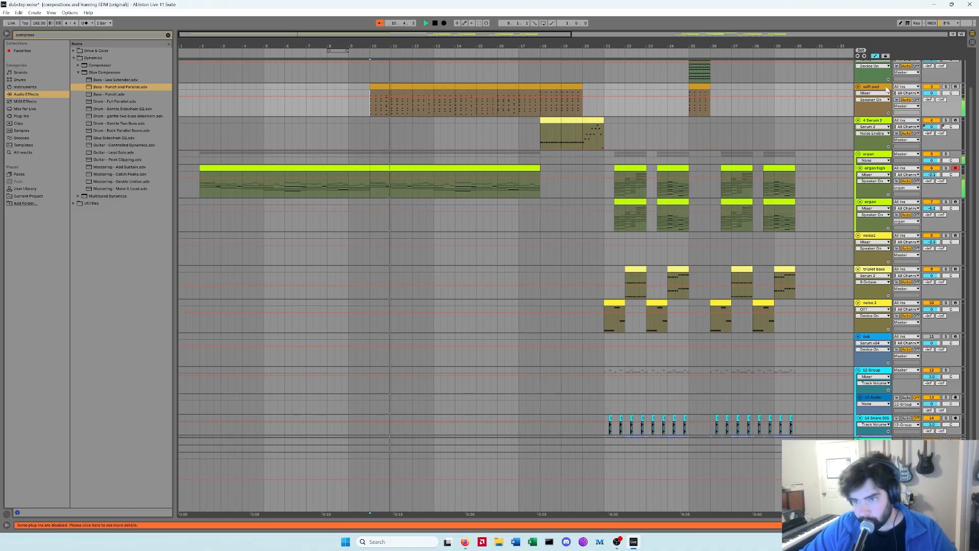
{"action": "left_click", "coordinate": [887, 100]}
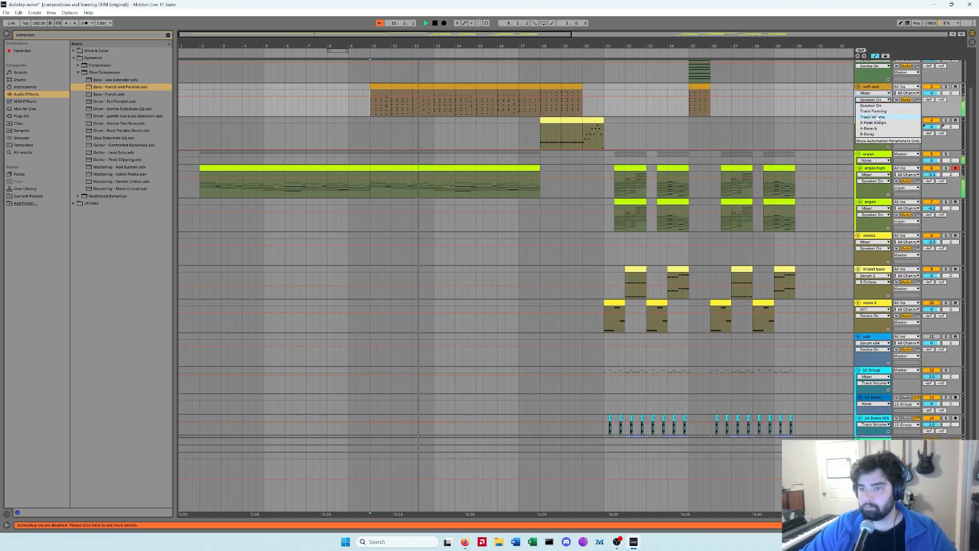
{"action": "left_click", "coordinate": [872, 116]}
{"action": "left_click_drag", "start_coordinate": [371, 97], "coordinate": [572, 95]}
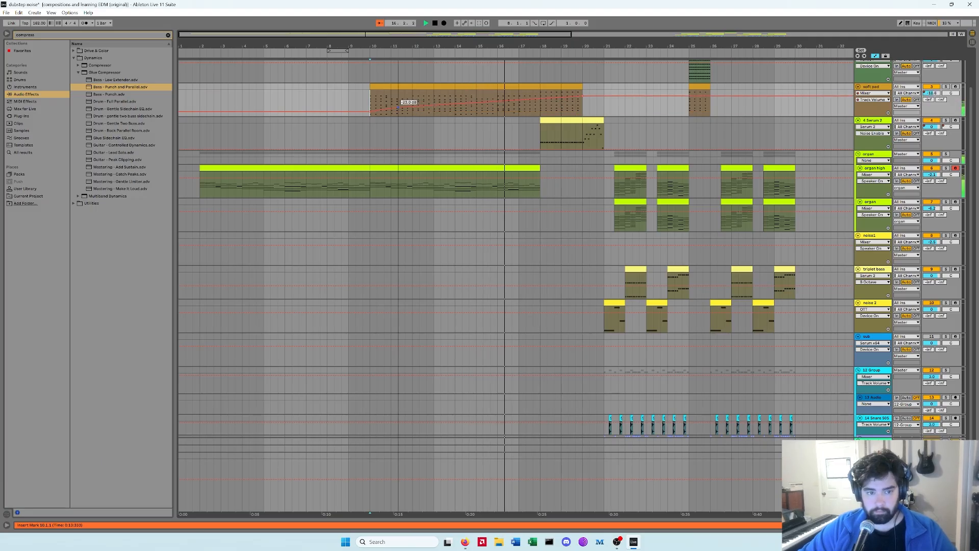
{"action": "left_click_drag", "start_coordinate": [371, 111], "coordinate": [404, 105]}
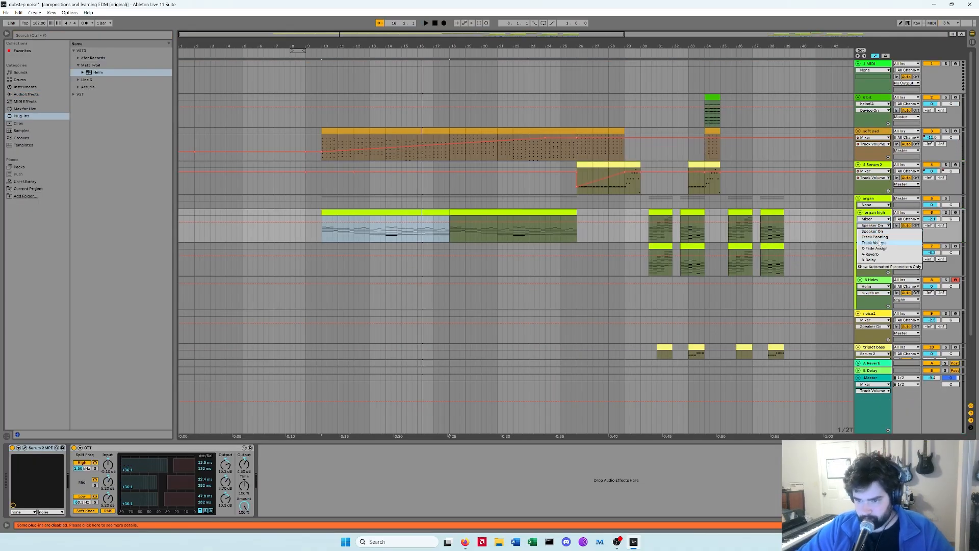
Step: Show the organ high track's Track Volume automation and draw a volume line at the clip's start
{"action": "left_click", "coordinate": [880, 242]}
{"action": "left_click", "coordinate": [323, 226]}
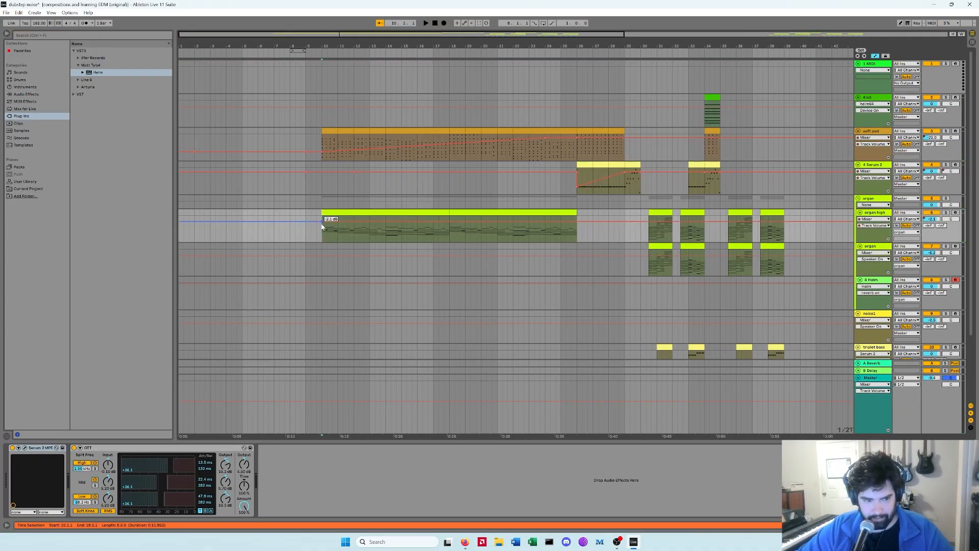
{"action": "left_click_drag", "start_coordinate": [330, 223], "coordinate": [450, 225]}
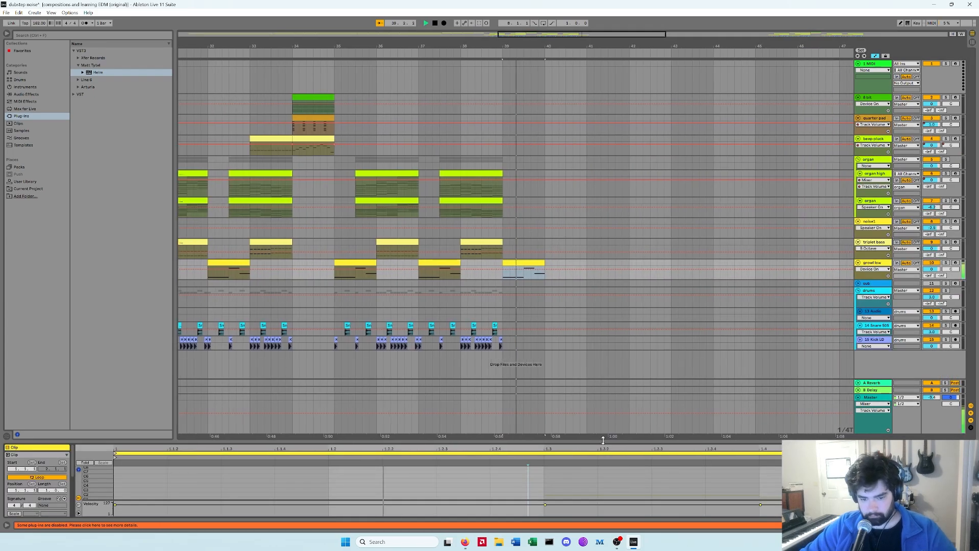
Step: Open the growl low clip, delete its later notes, and rearrange the remaining notes
{"action": "double_click", "coordinate": [530, 267]}
{"action": "left_click_drag", "start_coordinate": [590, 254], "coordinate": [840, 386]}
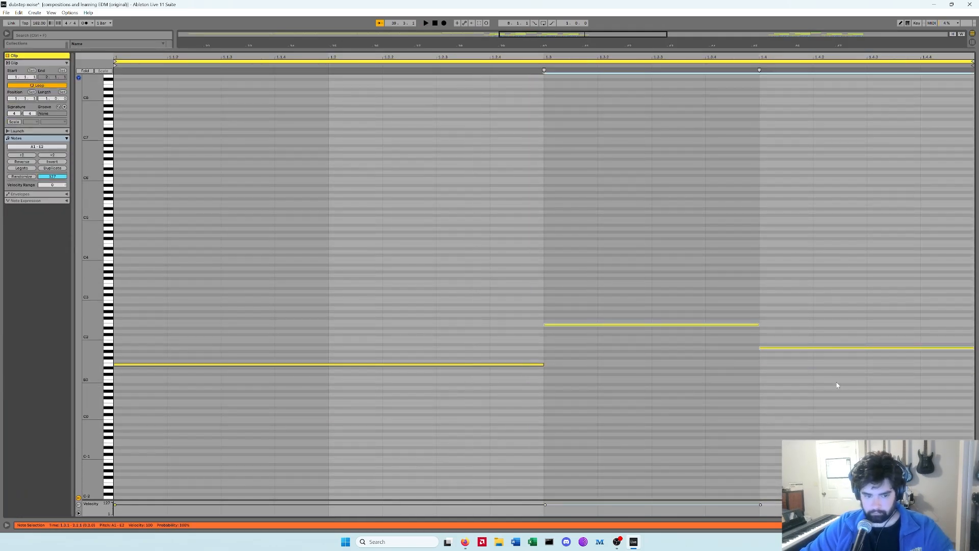
{"action": "key", "text": "Delete"}
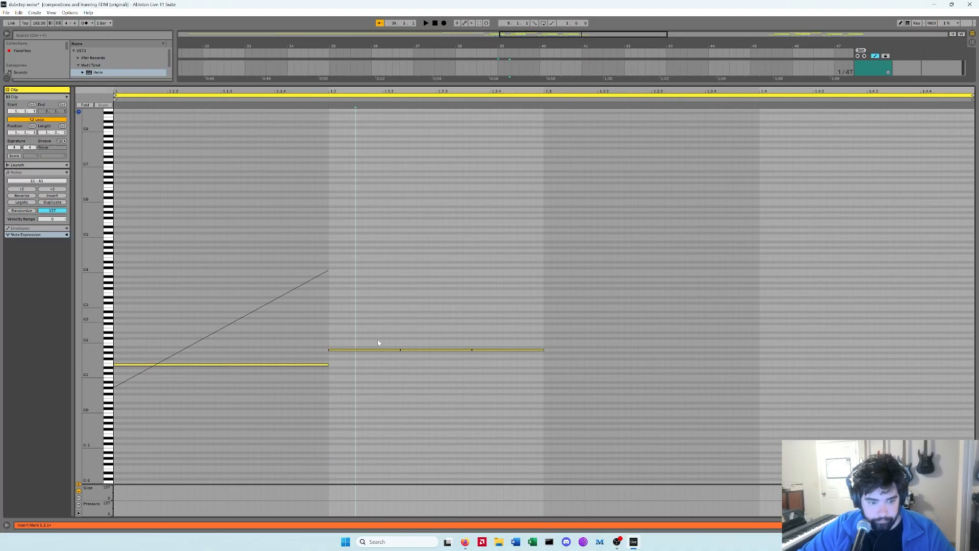
{"action": "left_click_drag", "start_coordinate": [356, 324], "coordinate": [504, 376]}
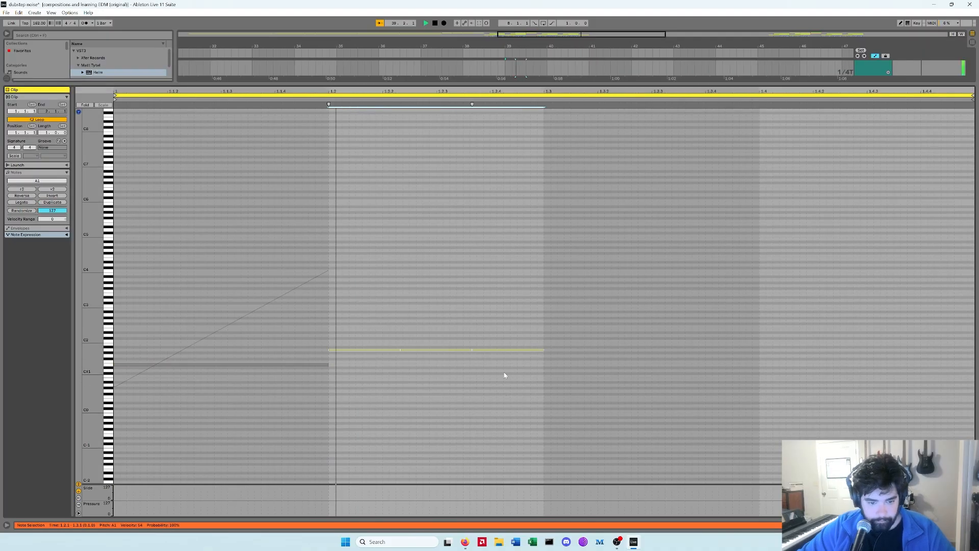
{"action": "left_click", "coordinate": [552, 327]}
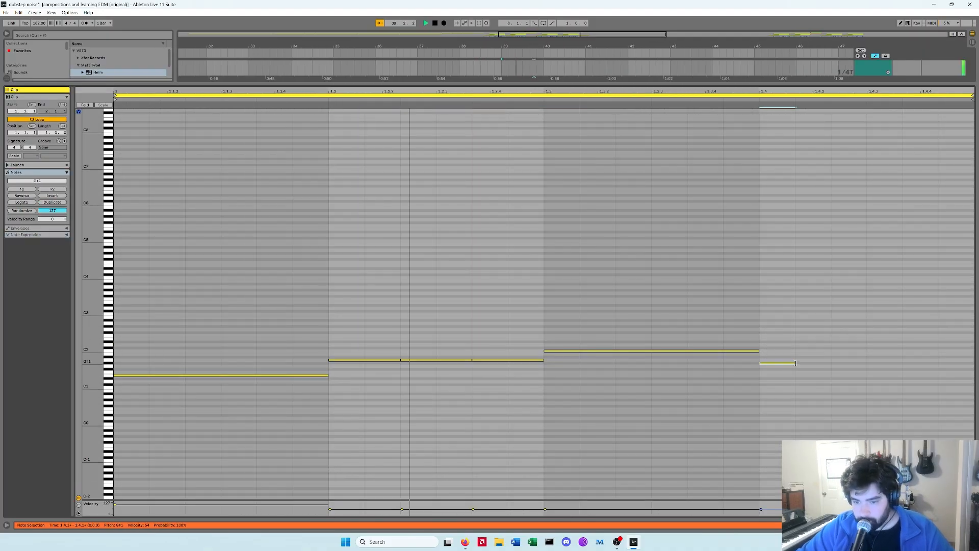
{"action": "left_click_drag", "start_coordinate": [795, 363], "coordinate": [973, 363]}
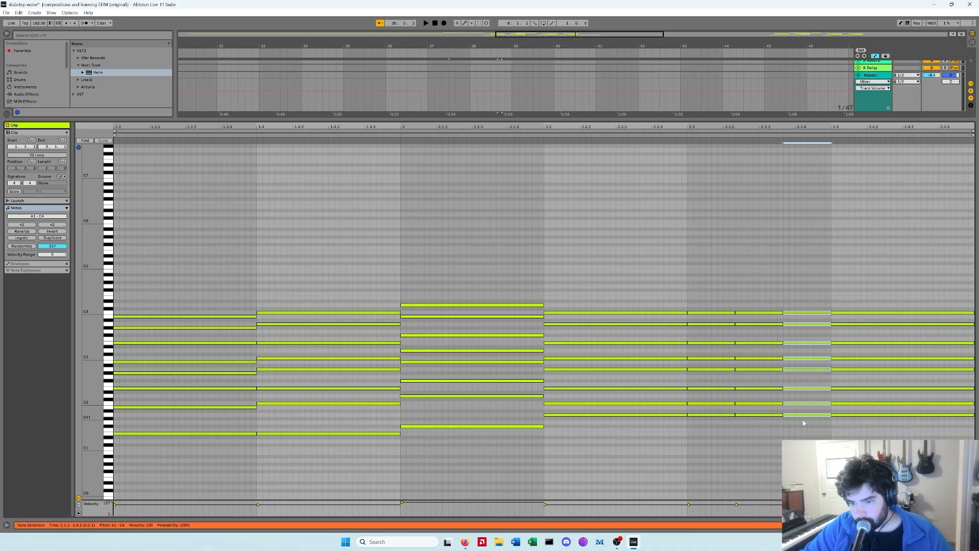
{"action": "key", "text": "space"}
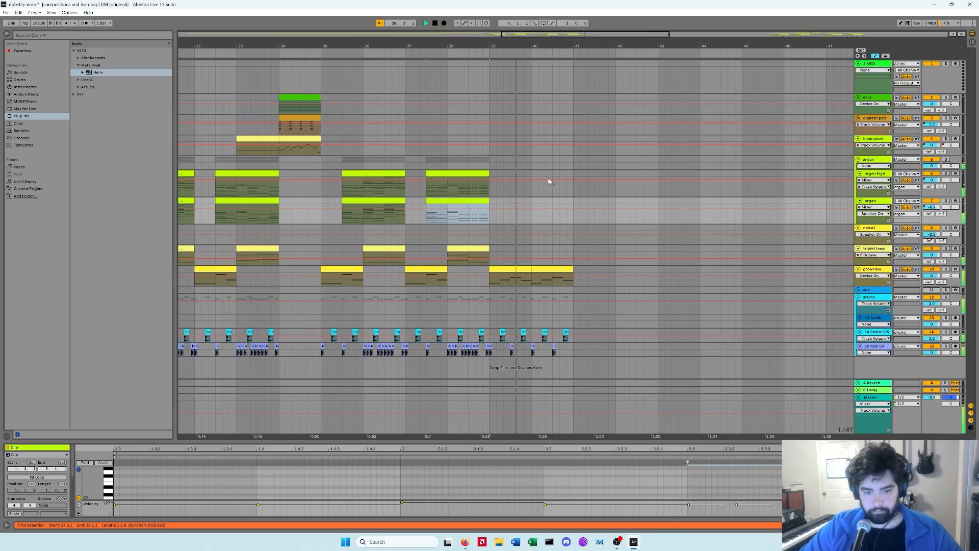
Step: In the growl low clip, delete a note and duplicate the middle-bar notes twice
{"action": "left_click_drag", "start_coordinate": [520, 47], "coordinate": [596, 46]}
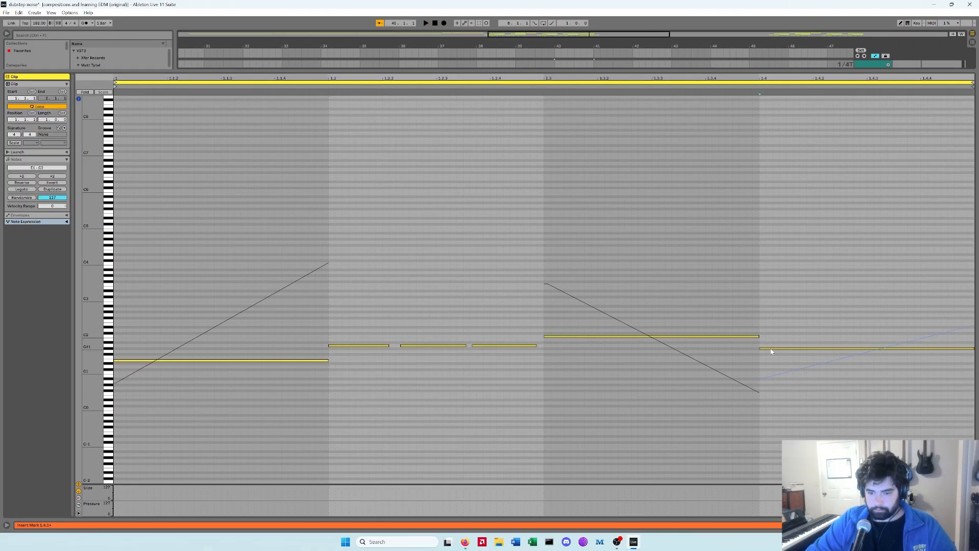
{"action": "left_click", "coordinate": [771, 351]}
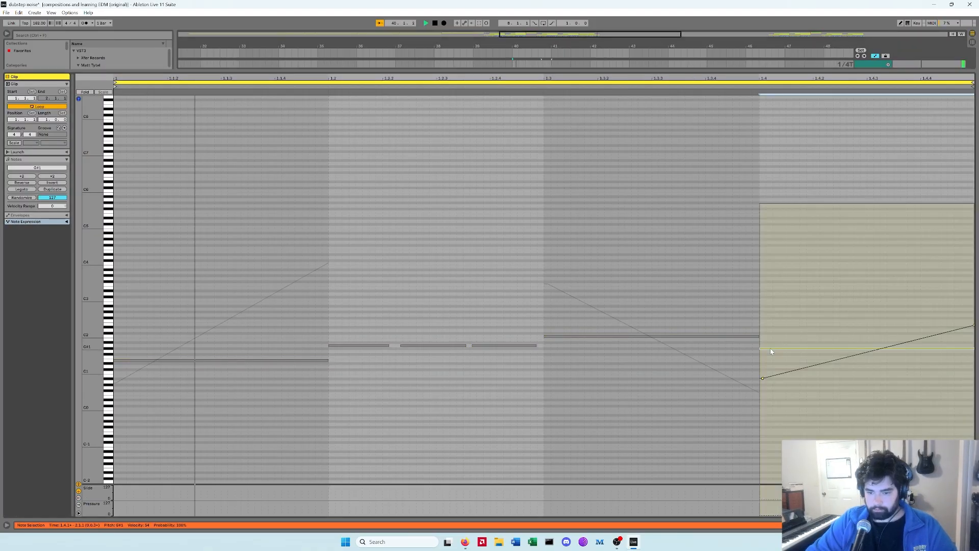
{"action": "left_click", "coordinate": [560, 337]}
{"action": "key", "text": "Delete"}
{"action": "left_click_drag", "start_coordinate": [357, 295], "coordinate": [552, 423]}
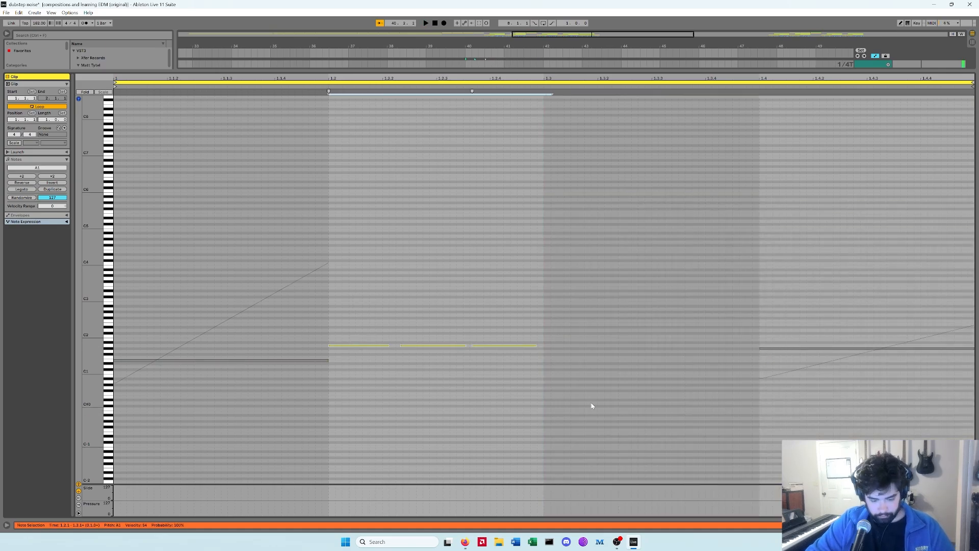
{"action": "key", "text": "ctrl+d"}
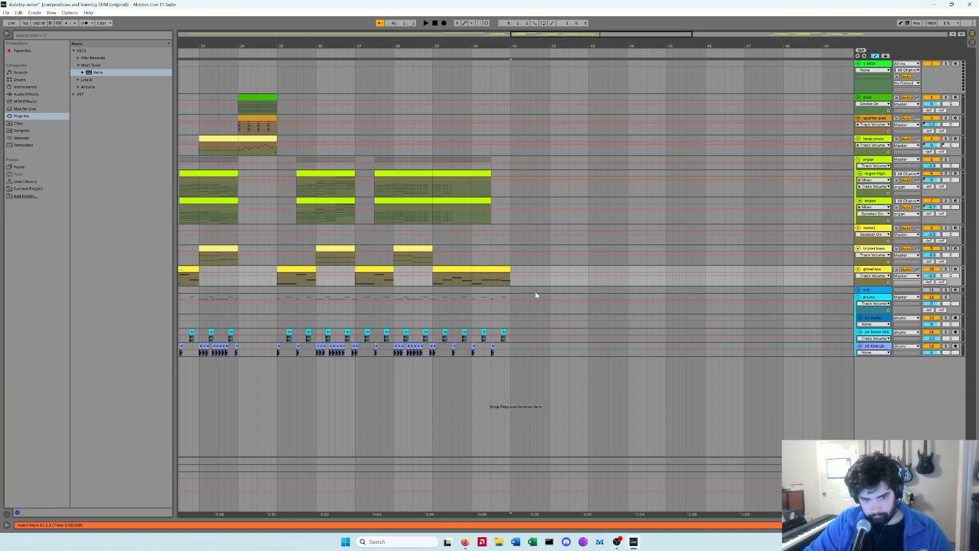
{"action": "key", "text": "ctrl+d"}
{"action": "key", "text": "space"}
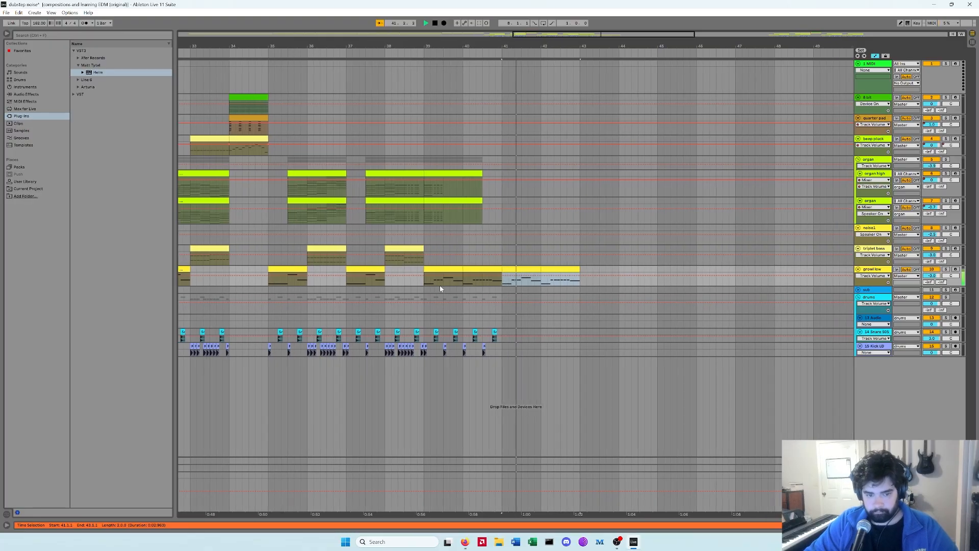
Step: Open the bass track's Serum 2 and enable oscillator B with the same saw wavetable while auditioning
{"action": "left_click", "coordinate": [418, 284]}
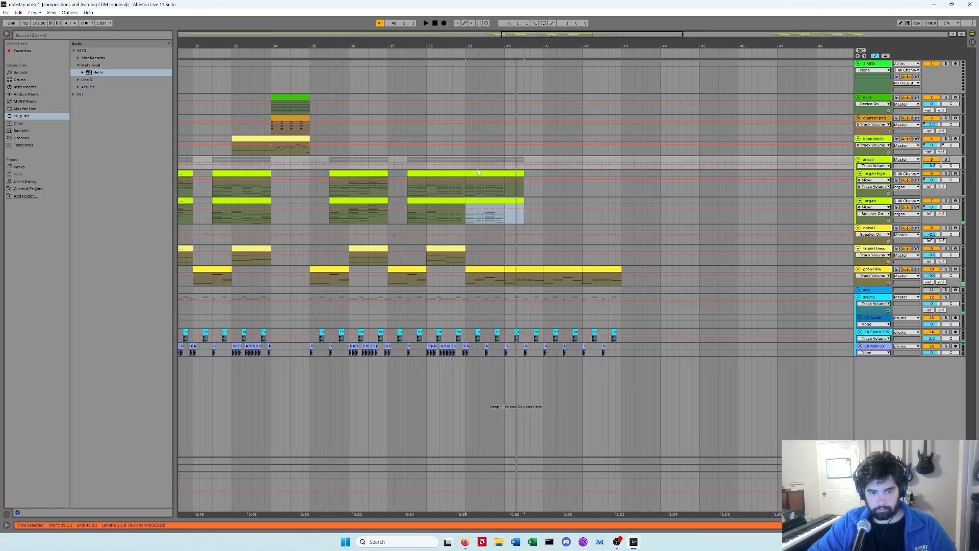
{"action": "key", "text": "space"}
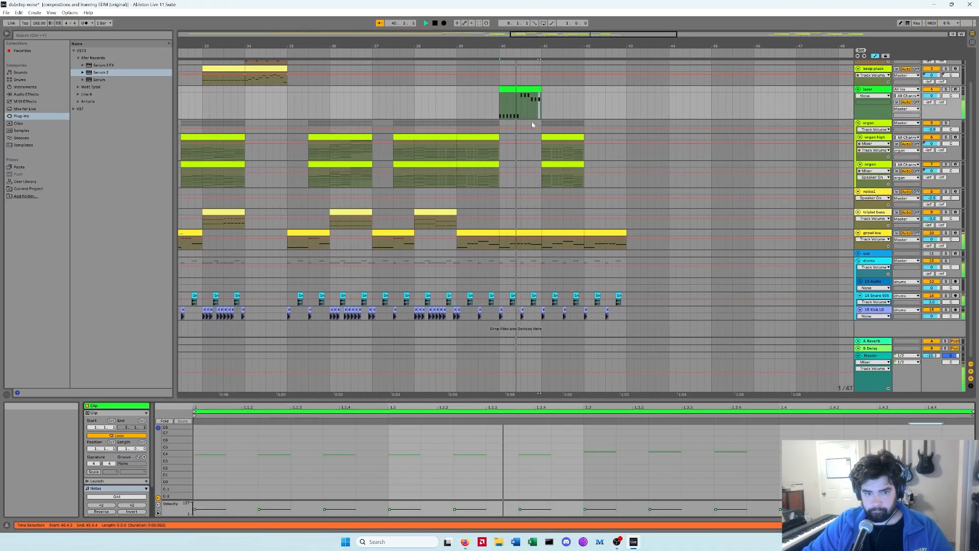
{"action": "left_click", "coordinate": [409, 106]}
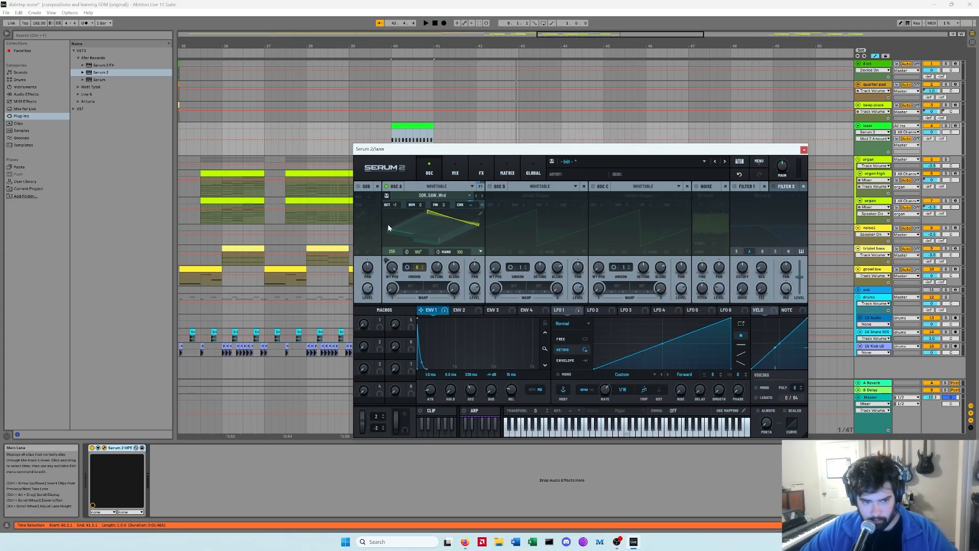
{"action": "key", "text": "space"}
{"action": "left_click", "coordinate": [490, 186]}
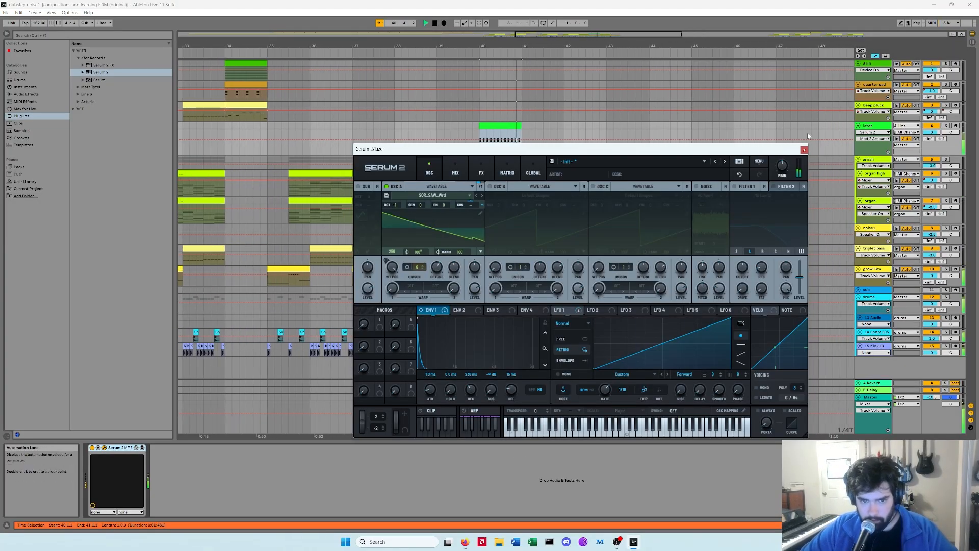
{"action": "key", "text": "space"}
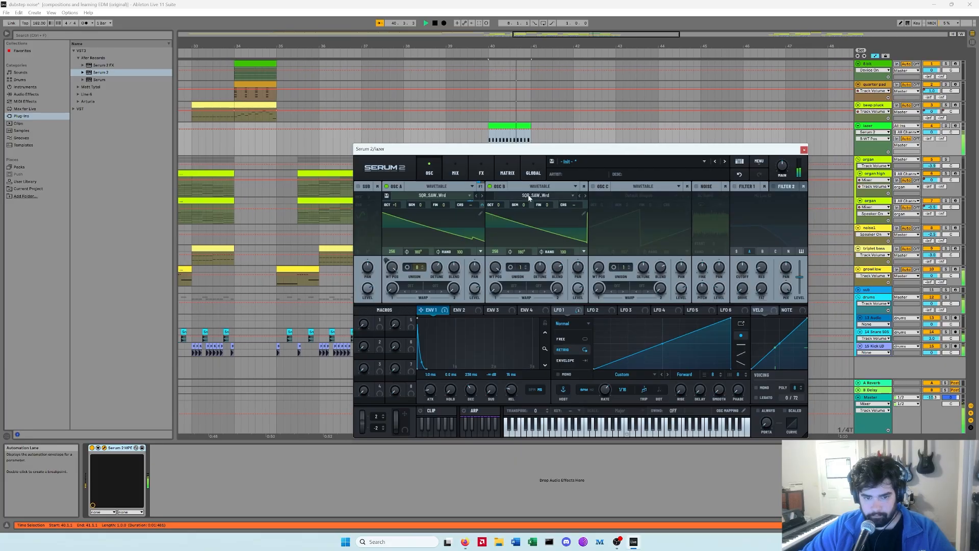
{"action": "left_click_drag", "start_coordinate": [504, 204], "coordinate": [501, 194]}
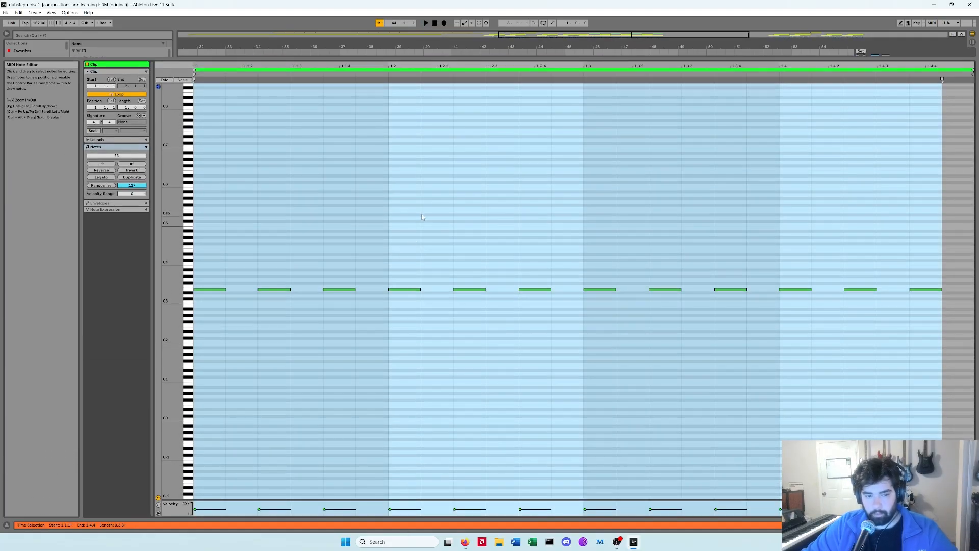
Step: Delete the bass clip's middle four notes and its last two notes
{"action": "left_click_drag", "start_coordinate": [432, 210], "coordinate": [582, 344]}
{"action": "key", "text": "Delete"}
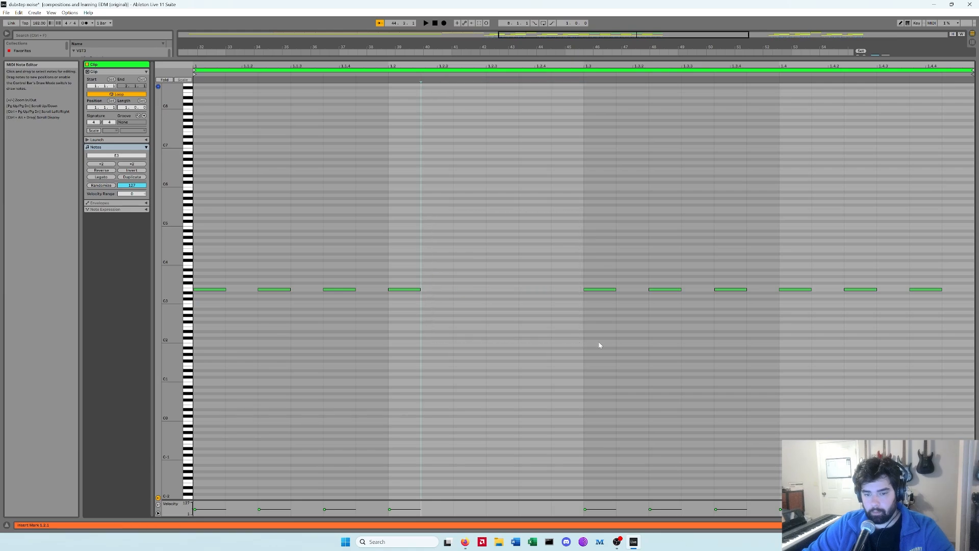
{"action": "left_click_drag", "start_coordinate": [900, 347], "coordinate": [913, 345]}
{"action": "key", "text": "Delete"}
{"action": "key", "text": "space"}
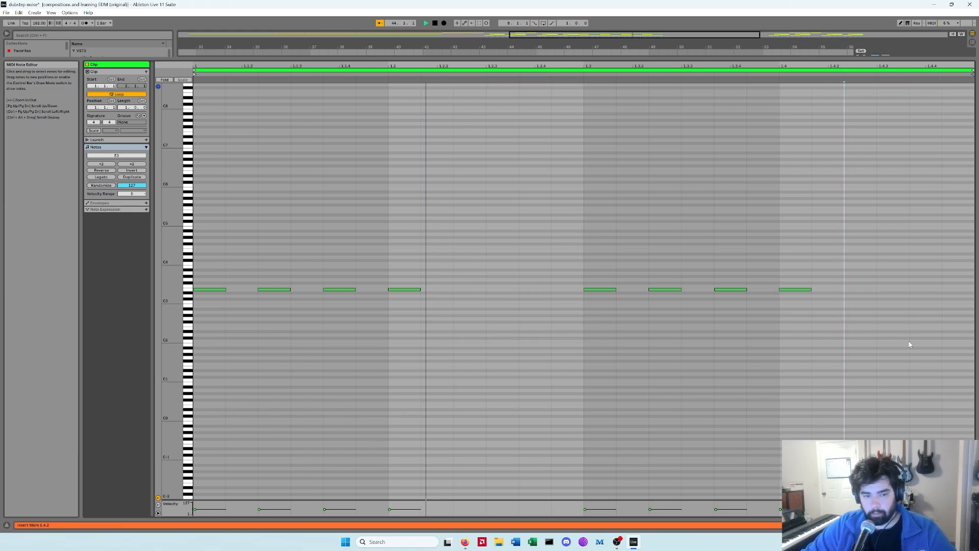
{"action": "key", "text": "ctrl+alt+e"}
Step: Play back the bass section of the arrangement to audition the edited bass clips
{"action": "key", "text": "ctrl+alt+e"}
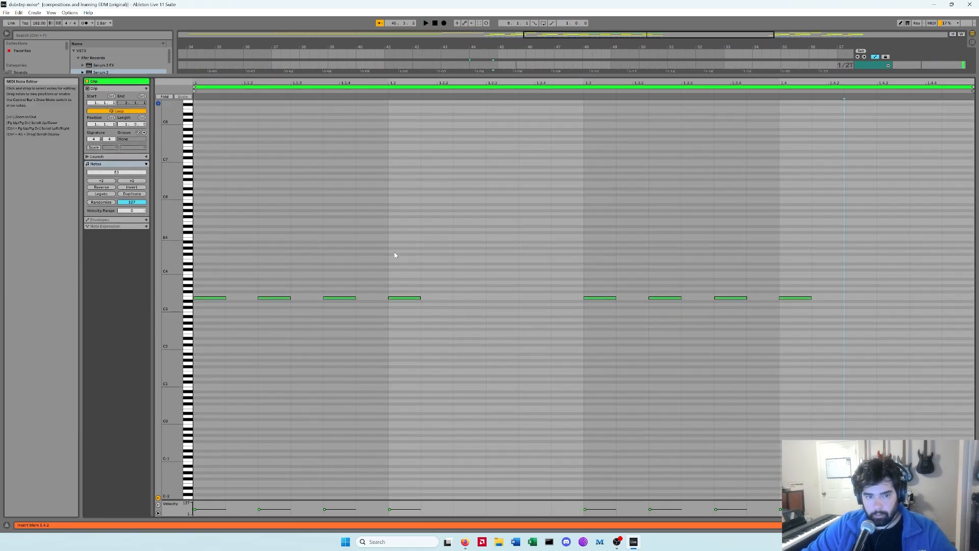
{"action": "key", "text": "ctrl+alt+e"}
{"action": "key", "text": "space"}
{"action": "left_click", "coordinate": [375, 145]}
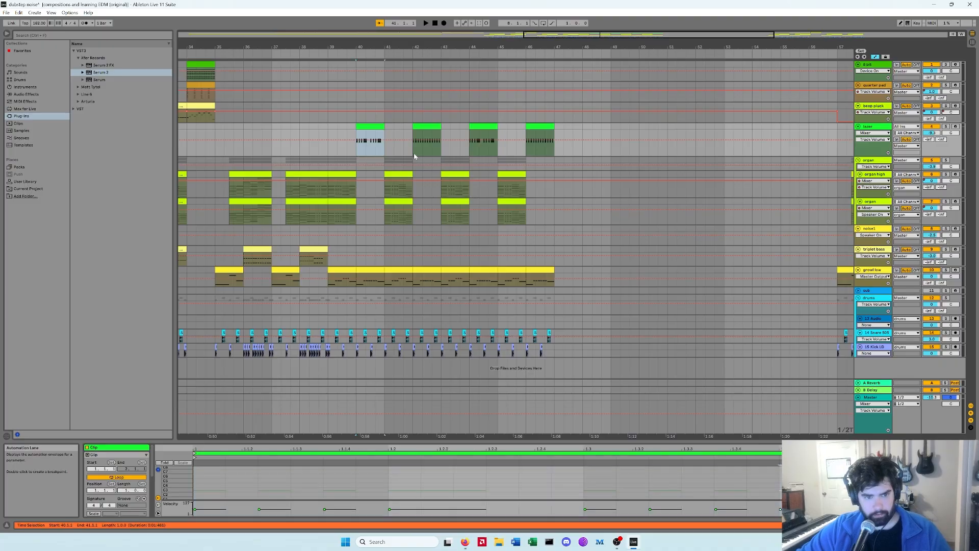
{"action": "left_click", "coordinate": [426, 145]}
{"action": "left_click", "coordinate": [357, 148]}
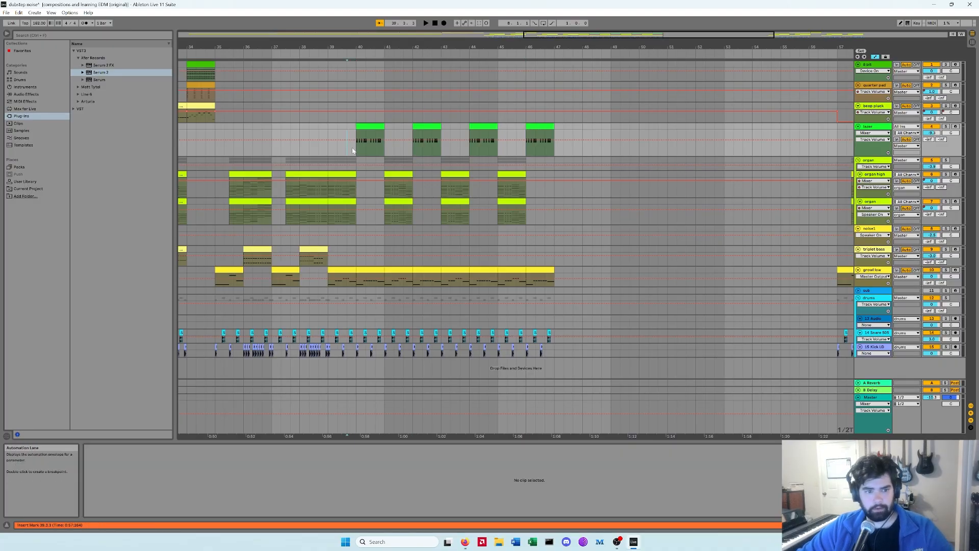
{"action": "key", "text": "space"}
{"action": "mouse_move", "coordinate": [615, 47]}
{"action": "left_mouse_down"}
{"action": "mouse_move", "coordinate": [615, 66]}
{"action": "mouse_move", "coordinate": [615, 47]}
{"action": "left_mouse_up"}
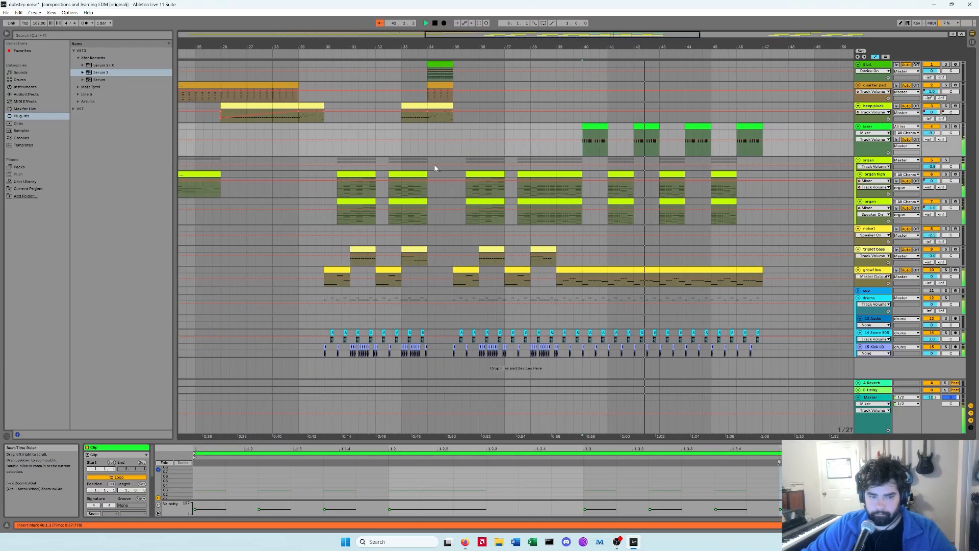
Step: Copy a section of the organ high clip, paste it later into the organ lane, and adjust its automation
{"action": "key", "text": "ctrl+alt+l"}
{"action": "left_click", "coordinate": [292, 193]}
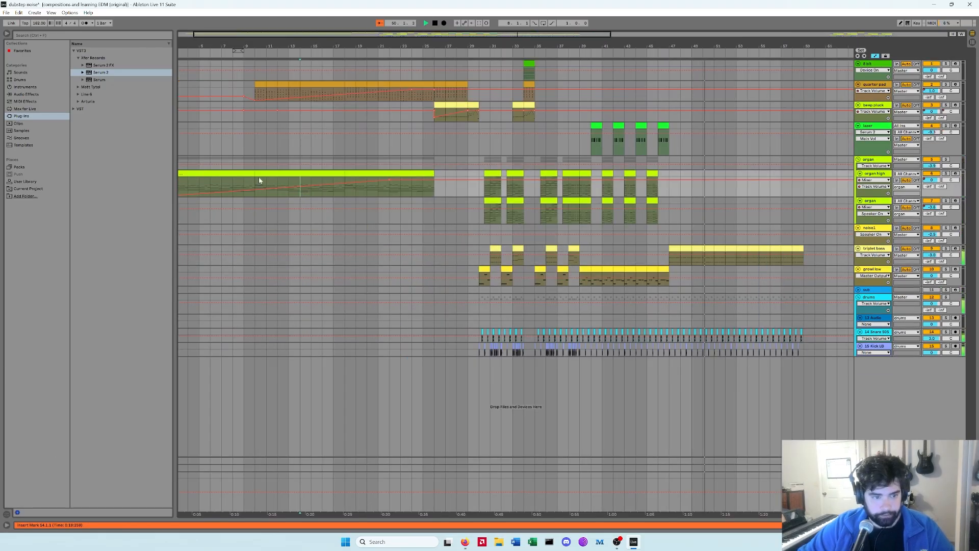
{"action": "left_click_drag", "start_coordinate": [258, 181], "coordinate": [346, 182]}
{"action": "key", "text": "ctrl+c"}
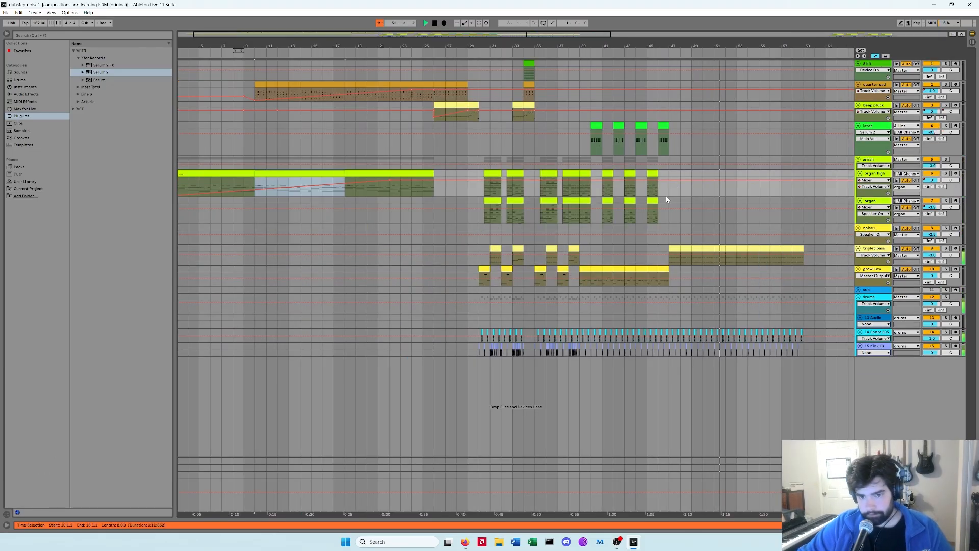
{"action": "left_click", "coordinate": [671, 185]}
{"action": "key", "text": "ctrl+v"}
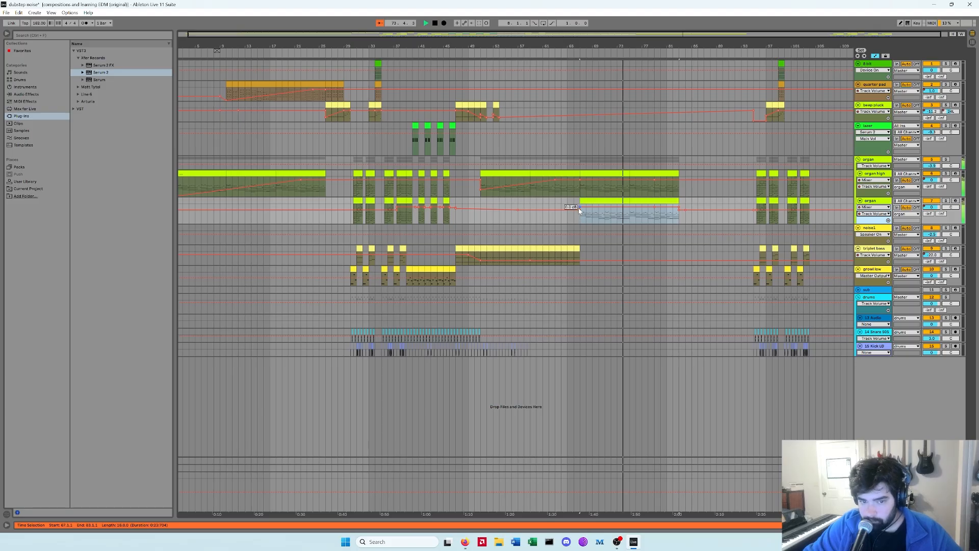
{"action": "left_click_drag", "start_coordinate": [580, 206], "coordinate": [580, 218]}
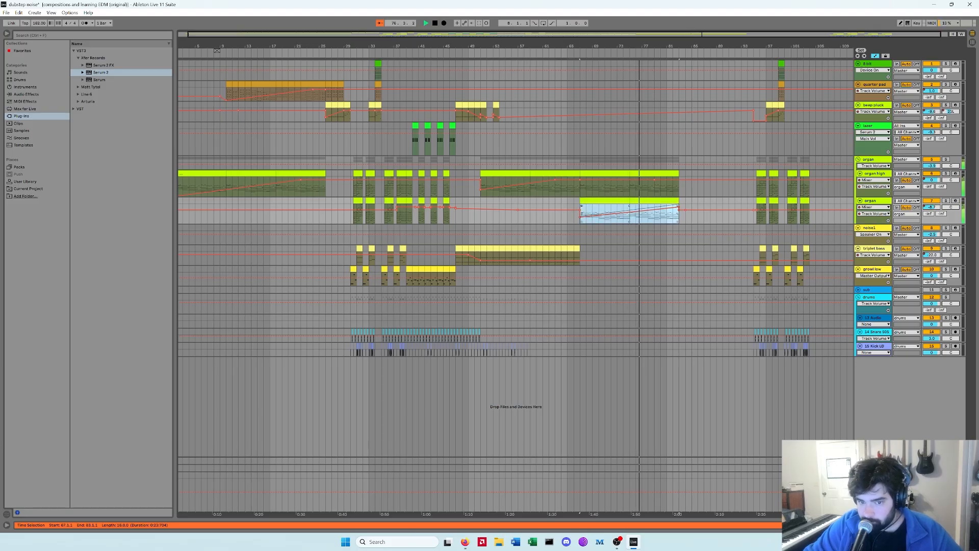
{"action": "left_click", "coordinate": [632, 210]}
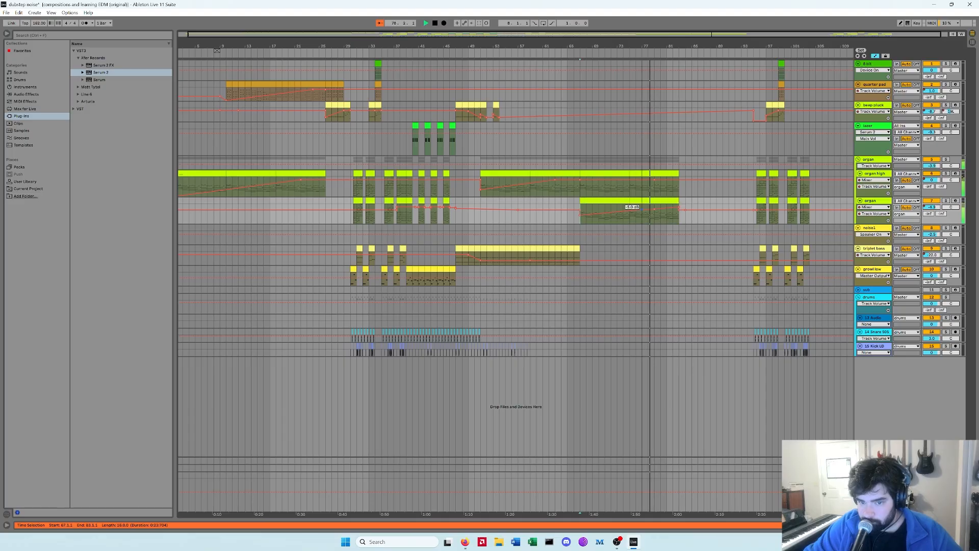
Step: Duplicate the selected stretch at the end of the swap pluck clip
{"action": "left_click", "coordinate": [448, 78]}
{"action": "left_click_drag", "start_coordinate": [488, 46], "coordinate": [548, 112]}
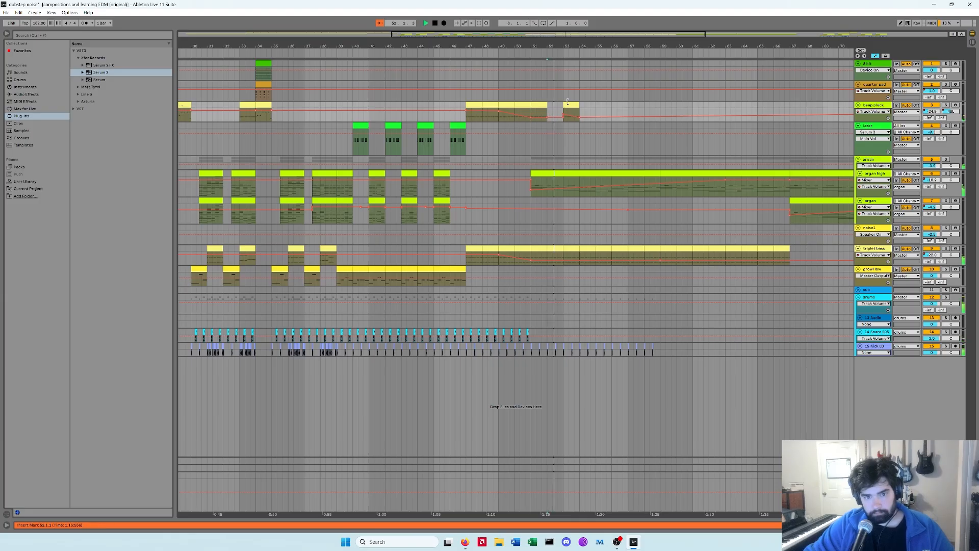
{"action": "key", "text": "ctrl+d"}
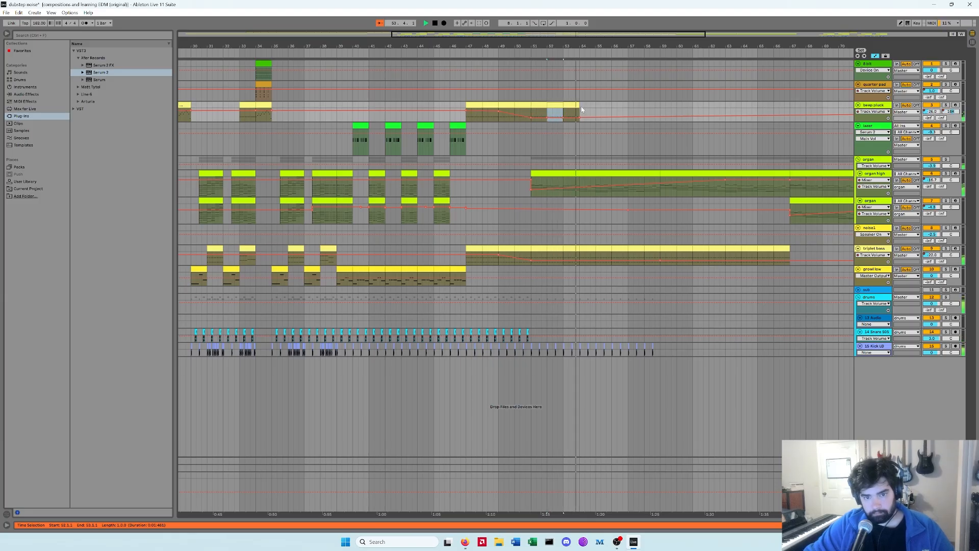
Step: Delete the trailing clips at the end of the kick track
{"action": "left_click", "coordinate": [652, 345]}
{"action": "key", "text": "Delete"}
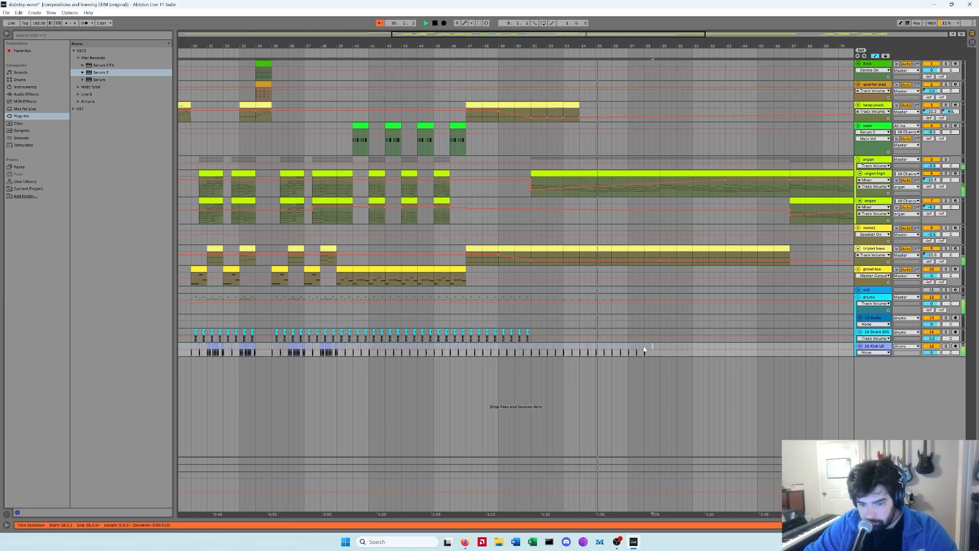
{"action": "left_click", "coordinate": [645, 346]}
{"action": "key", "text": "Delete"}
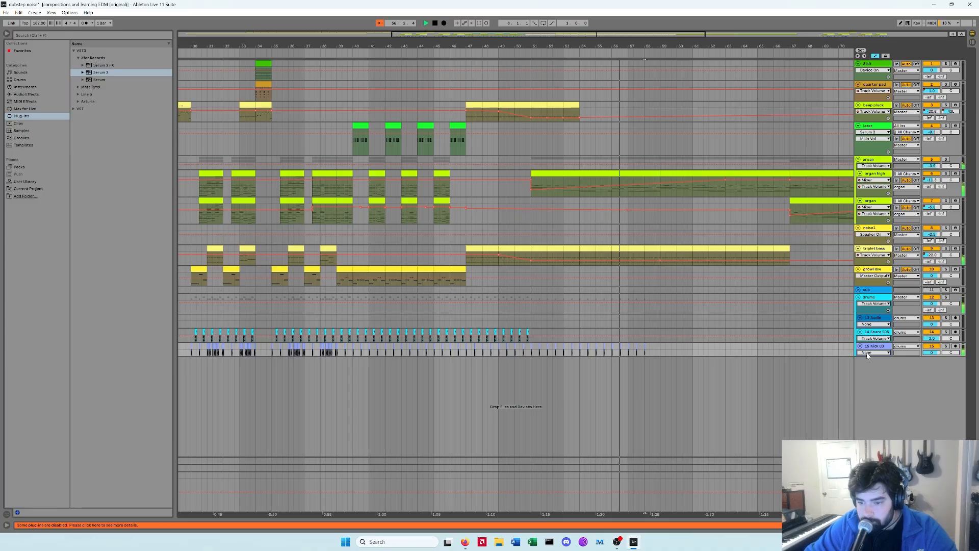
Step: Play and navigate through the arrangement to review the drum and bass sections
{"action": "left_click_drag", "start_coordinate": [868, 356], "coordinate": [865, 383]}
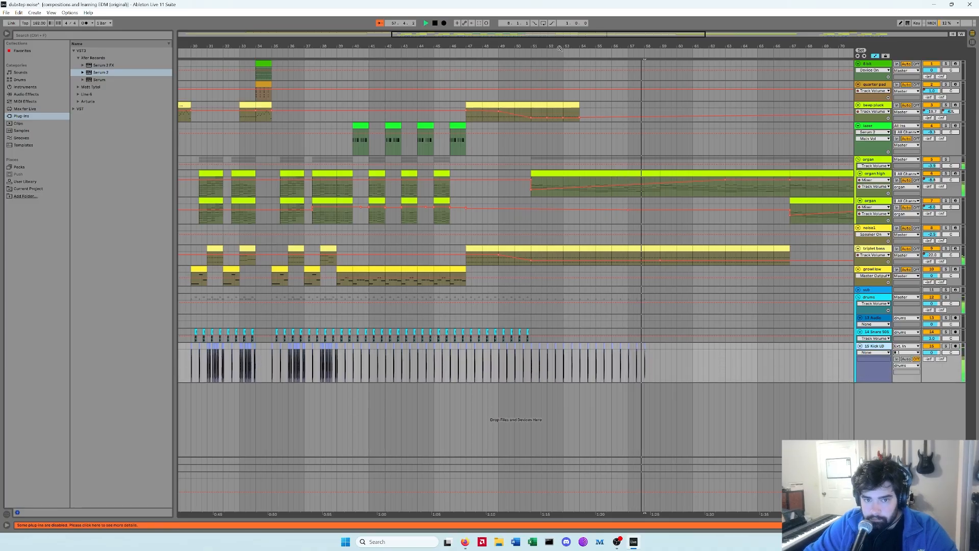
{"action": "left_click_drag", "start_coordinate": [560, 48], "coordinate": [559, 82]}
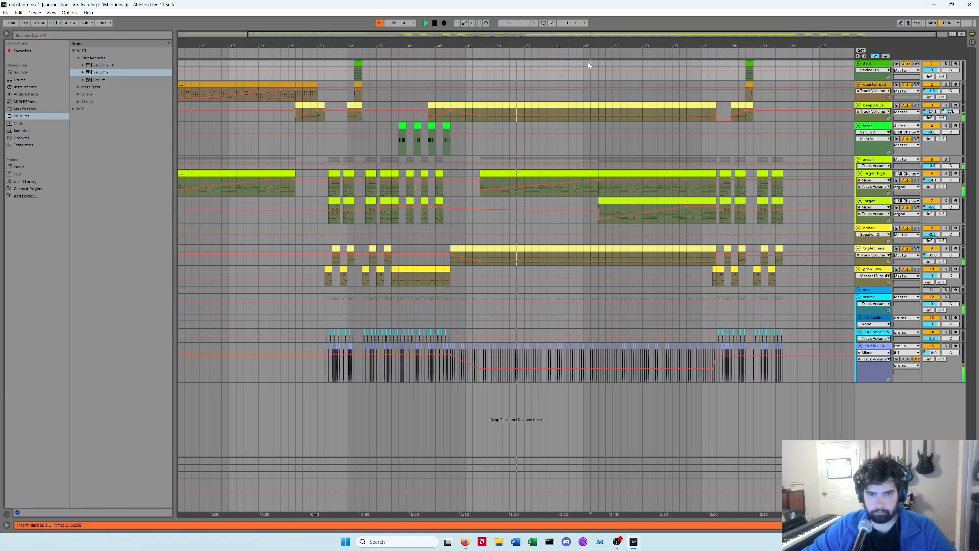
{"action": "key", "text": "space"}
{"action": "key", "text": "space"}
{"action": "left_click_drag", "start_coordinate": [602, 50], "coordinate": [594, 69]}
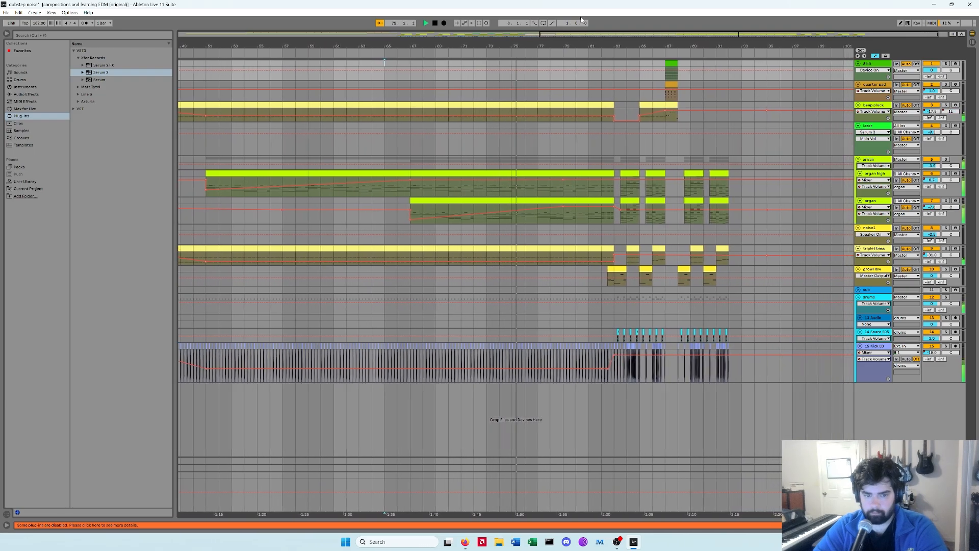
{"action": "left_click_drag", "start_coordinate": [532, 39], "coordinate": [529, 43]}
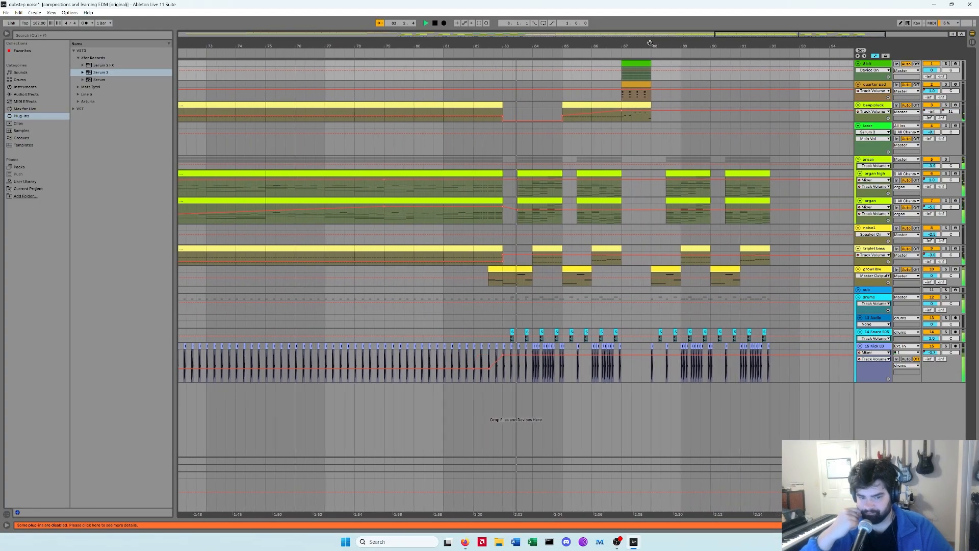
{"action": "key", "text": "w"}
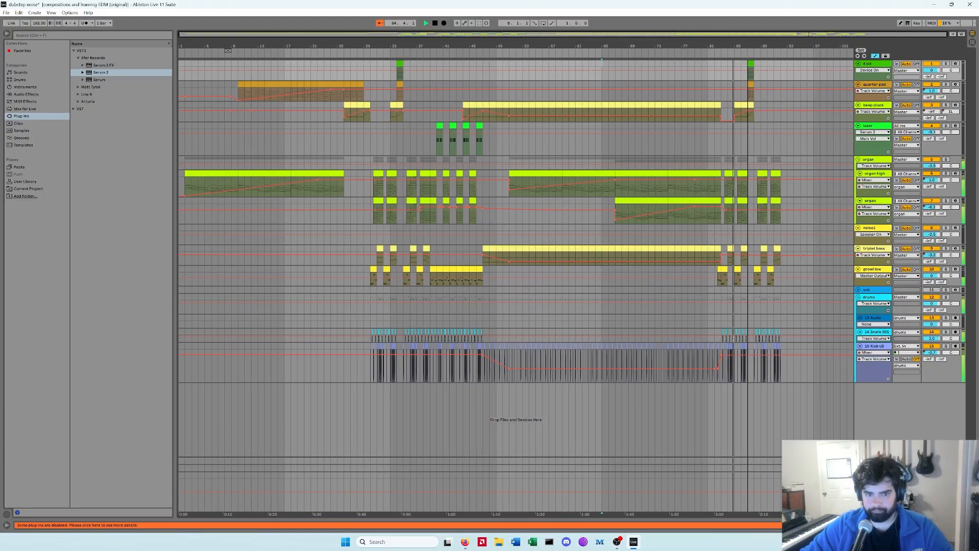
{"action": "left_click_drag", "start_coordinate": [379, 38], "coordinate": [360, 130]}
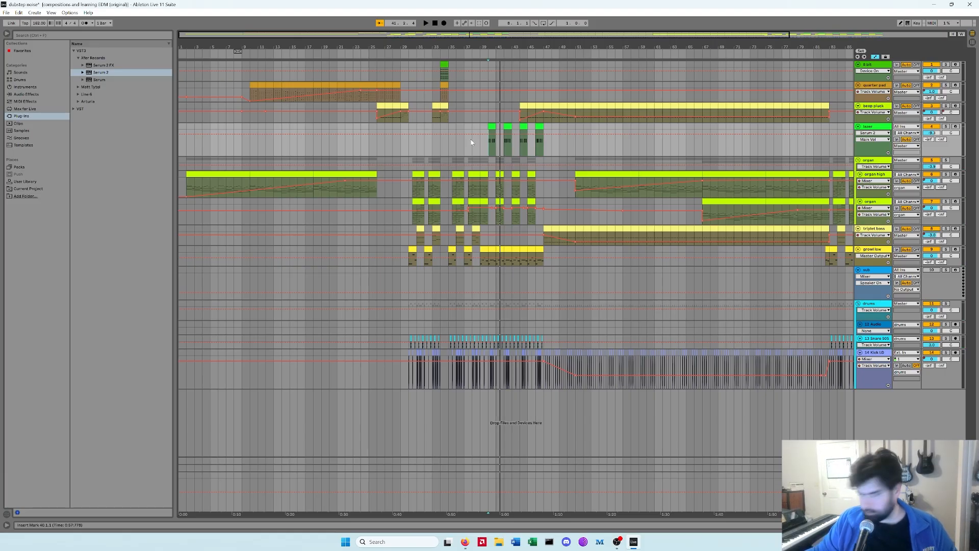
{"action": "left_click_drag", "start_coordinate": [452, 48], "coordinate": [443, 38]}
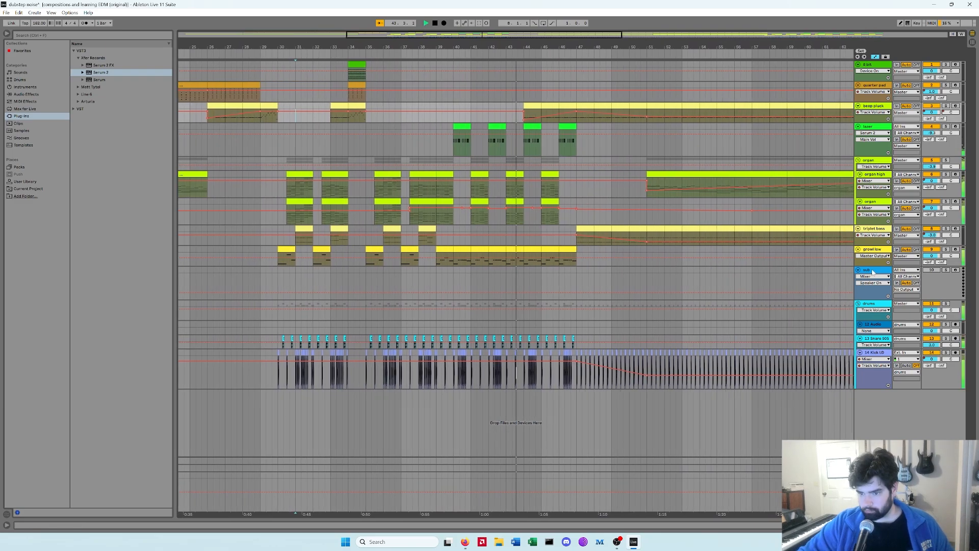
Step: Copy the long growl low clip into the new sub track below it
{"action": "left_click", "coordinate": [874, 271]}
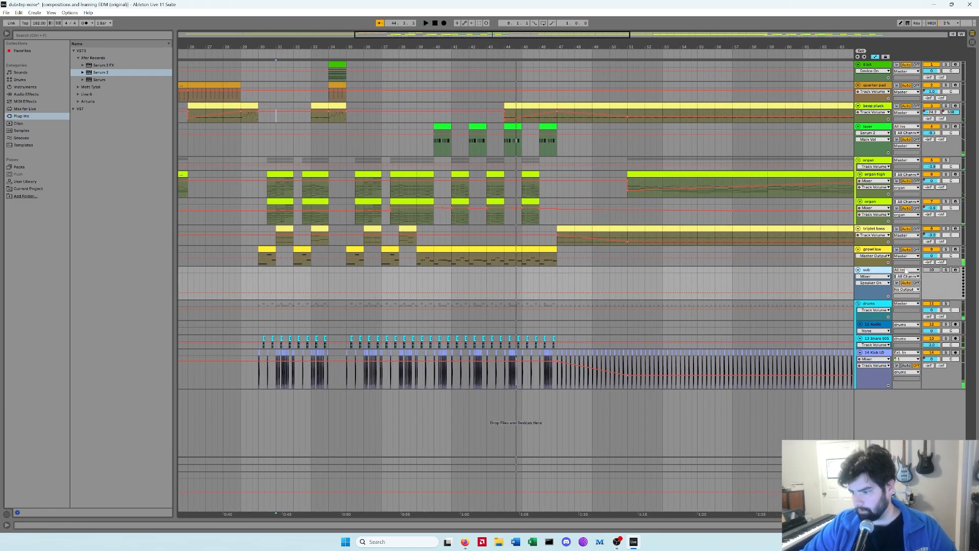
{"action": "left_click", "coordinate": [875, 250]}
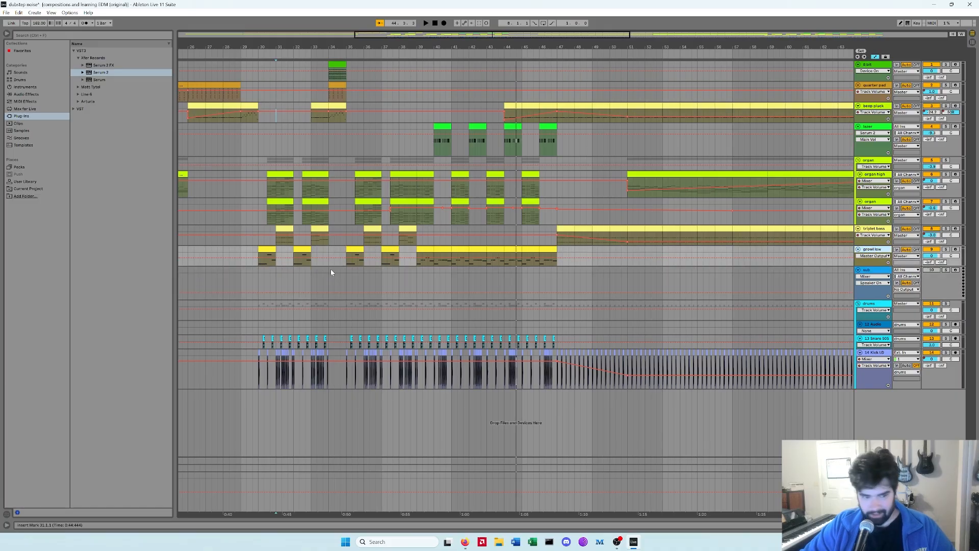
{"action": "left_click", "coordinate": [298, 278]}
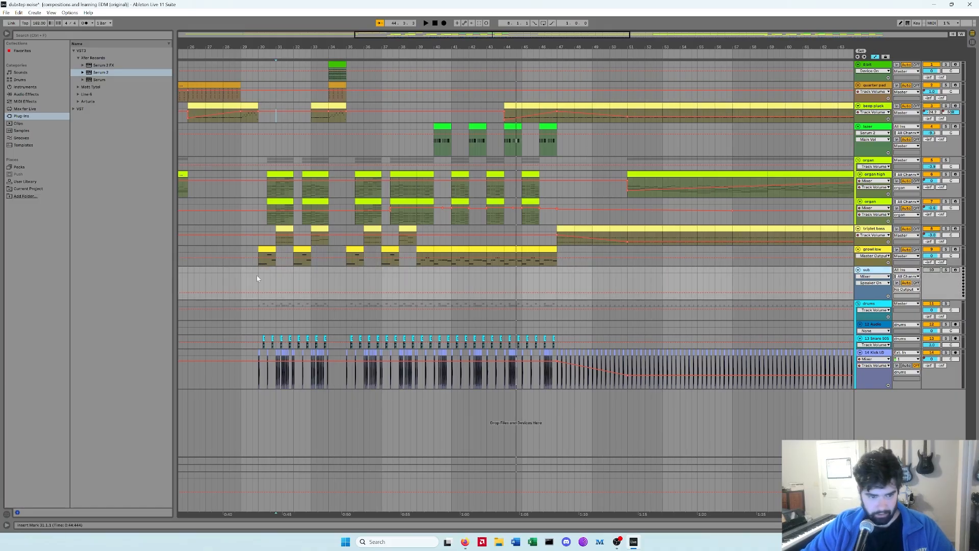
{"action": "left_click_drag", "start_coordinate": [257, 279], "coordinate": [556, 281]}
{"action": "left_click", "coordinate": [549, 249]}
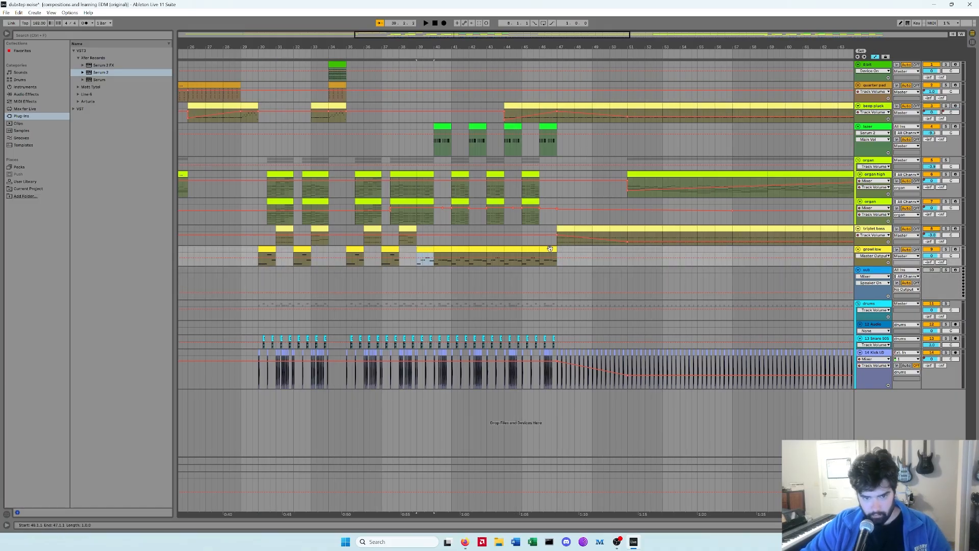
{"action": "left_click", "coordinate": [550, 248], "text": "shift"}
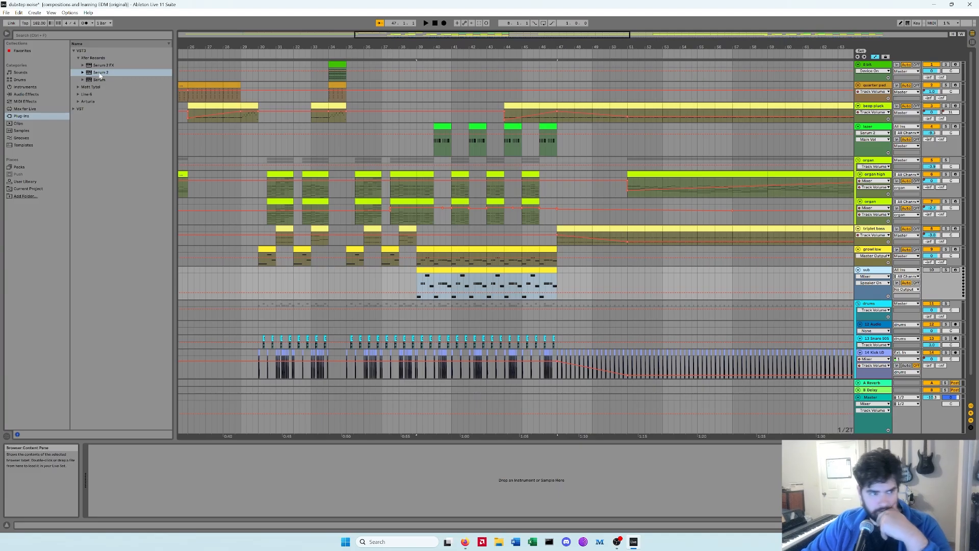
Step: Load Serum 2 onto the sub track and set oscillator A to the Analog_80_Sin sine wavetable
{"action": "left_click_drag", "start_coordinate": [101, 76], "coordinate": [216, 437]}
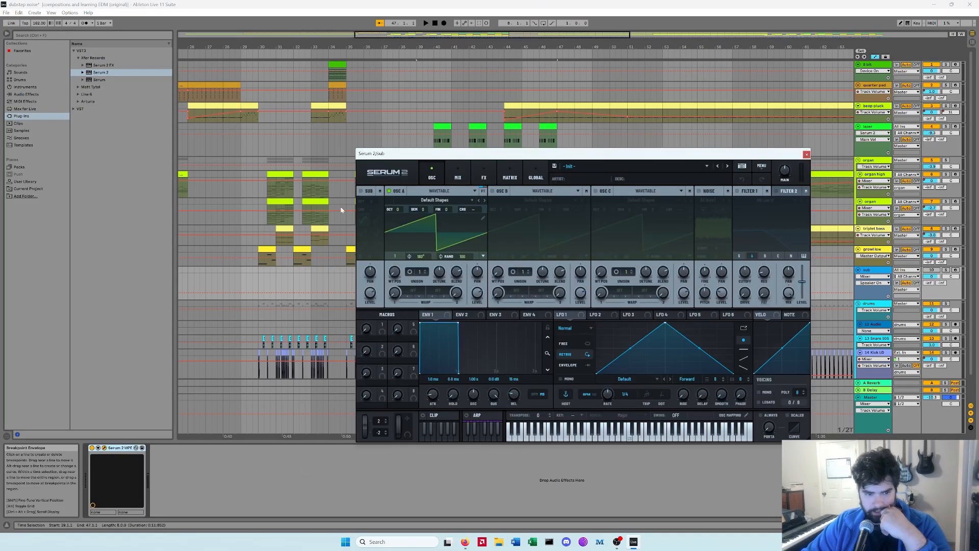
{"action": "left_click", "coordinate": [462, 179]}
{"action": "left_click", "coordinate": [425, 179]}
{"action": "left_click", "coordinate": [484, 224]}
{"action": "key", "text": "space"}
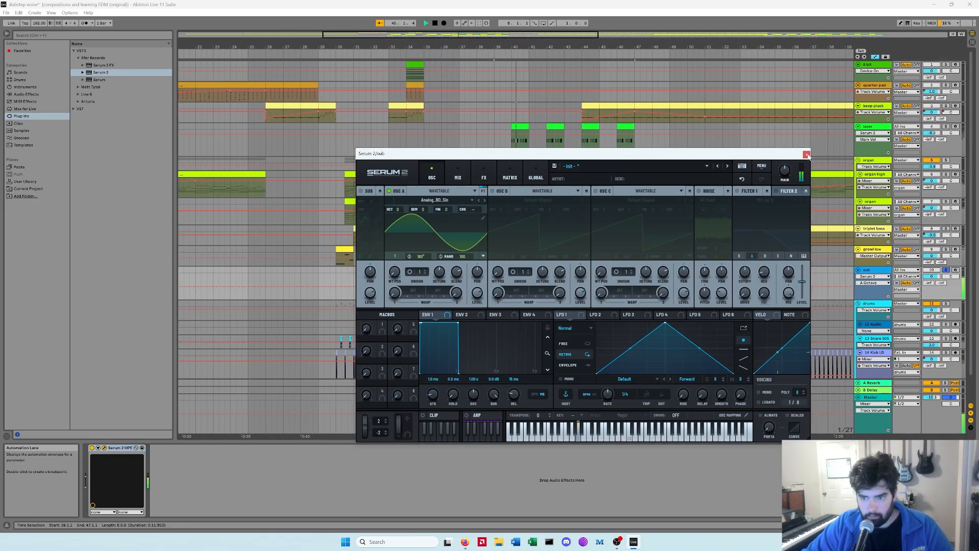
{"action": "left_click", "coordinate": [807, 154]}
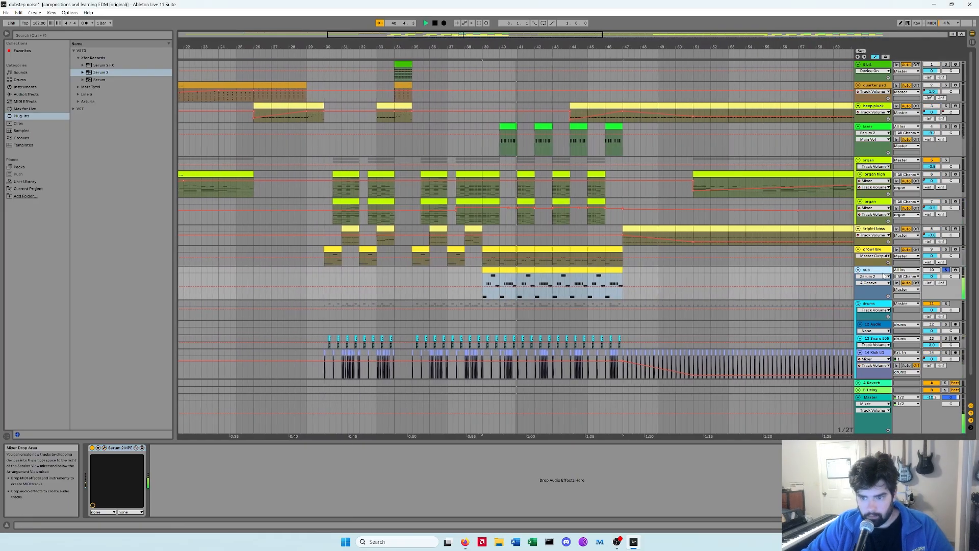
{"action": "left_click", "coordinate": [104, 448]}
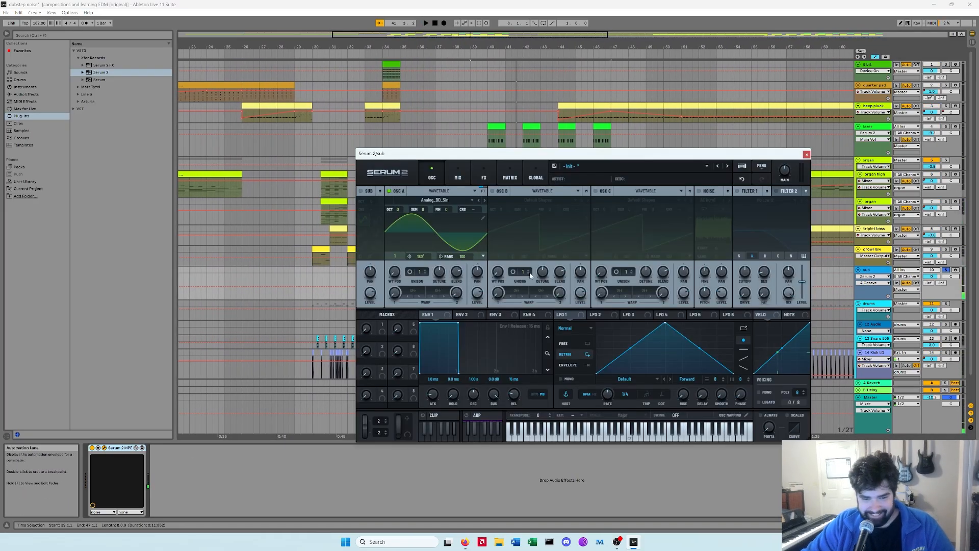
{"action": "left_click", "coordinate": [806, 155]}
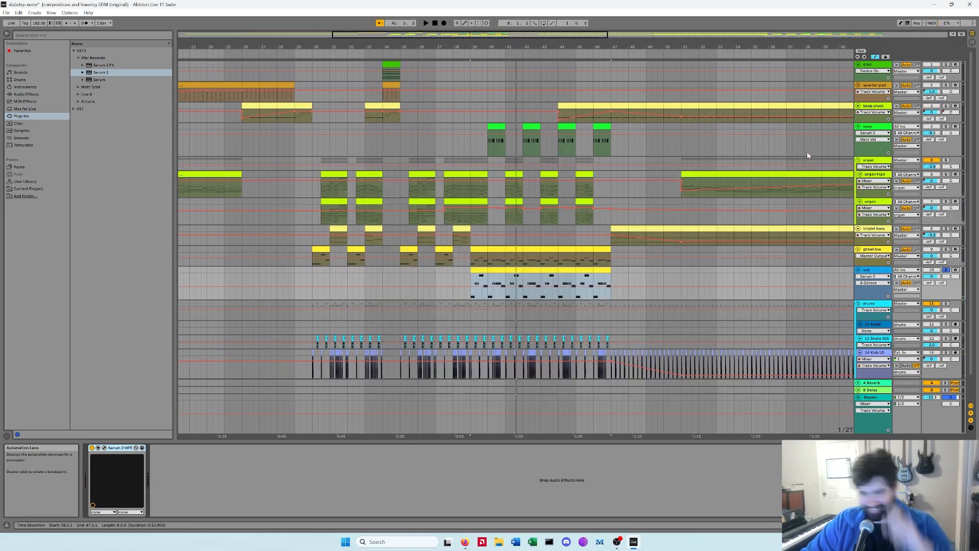
Step: Open the clip's editor and lower the final breakpoint of its rising envelope ramp
{"action": "left_click", "coordinate": [482, 272]}
{"action": "double_click", "coordinate": [471, 276]}
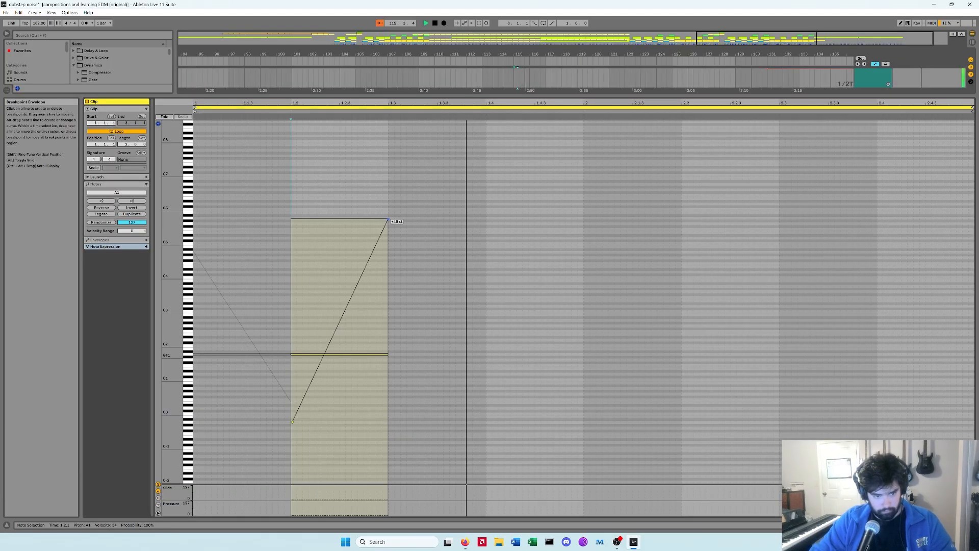
{"action": "left_click_drag", "start_coordinate": [388, 220], "coordinate": [388, 273]}
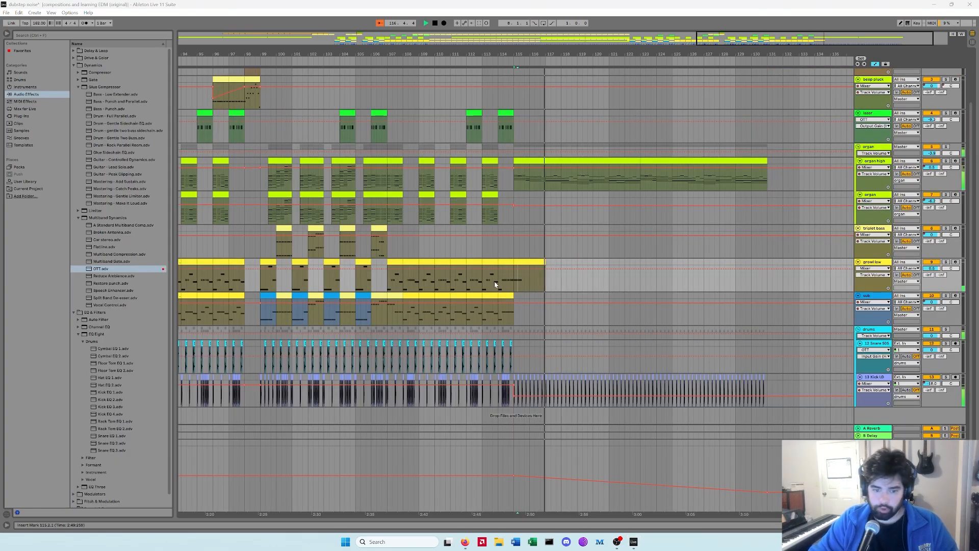
{"action": "left_click", "coordinate": [498, 282]}
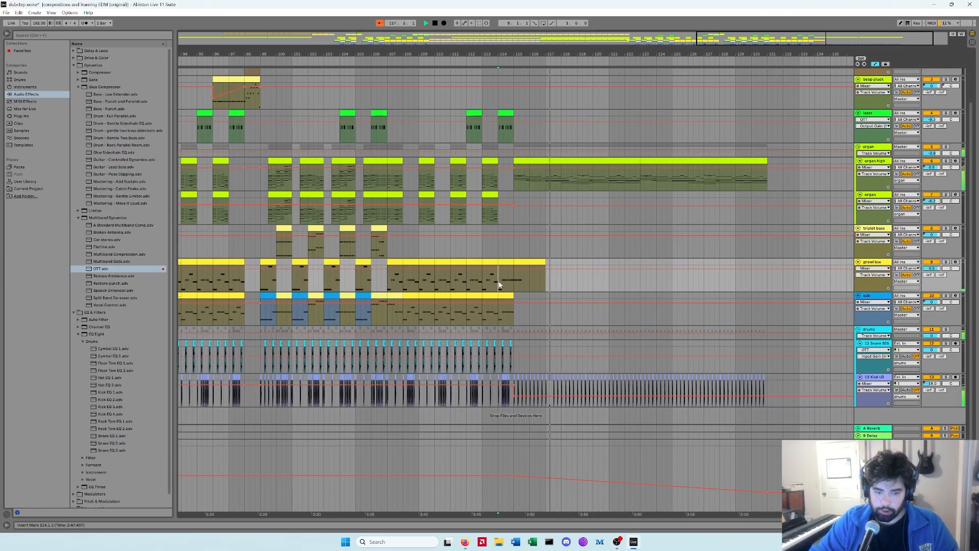
Step: Play the arrangement from the start to review the whole track
{"action": "key", "text": "space"}
{"action": "key", "text": "space"}
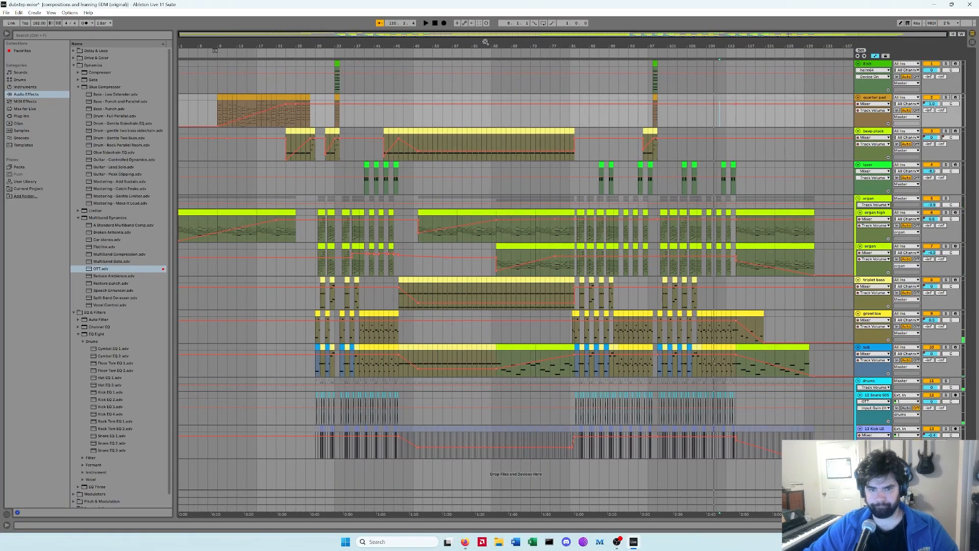
{"action": "left_click_drag", "start_coordinate": [485, 42], "coordinate": [451, 95]}
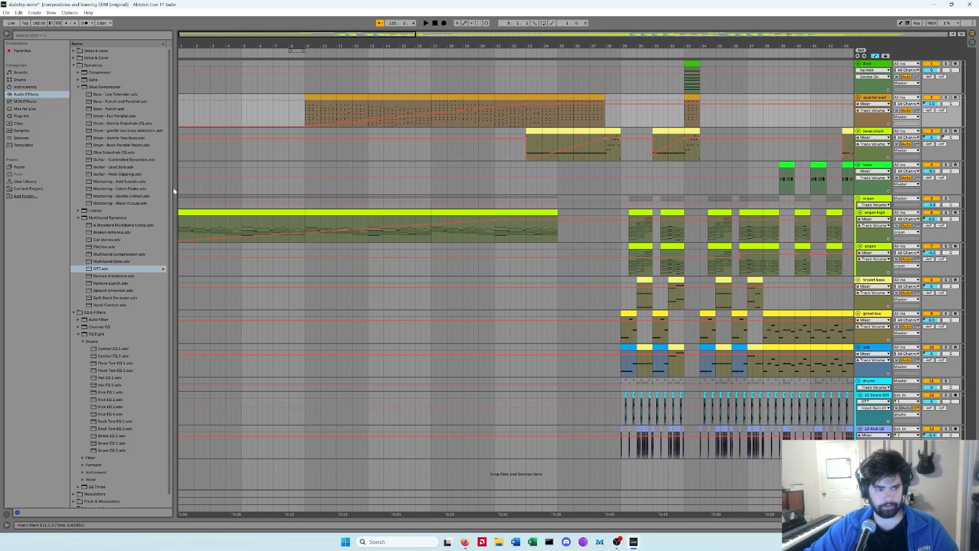
{"action": "left_click", "coordinate": [180, 191]}
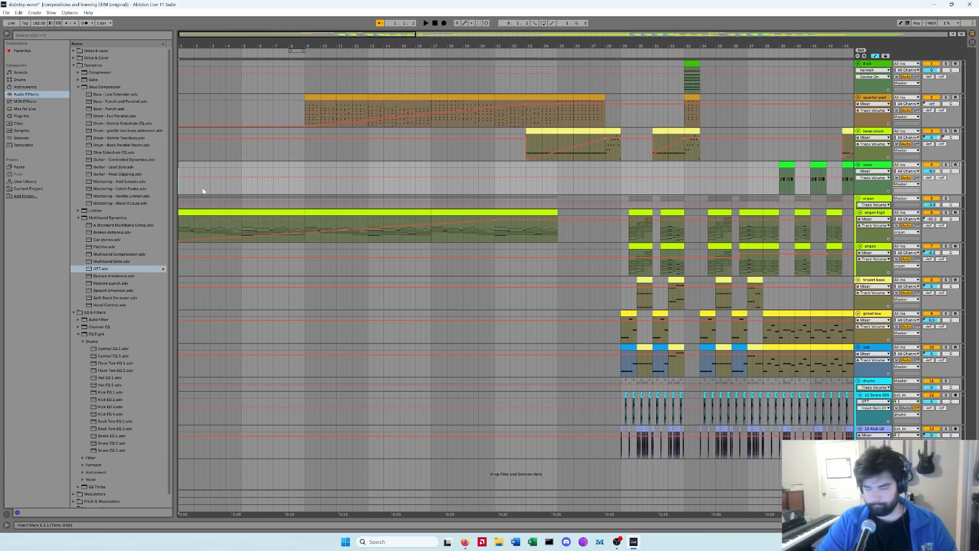
{"action": "key", "text": "space"}
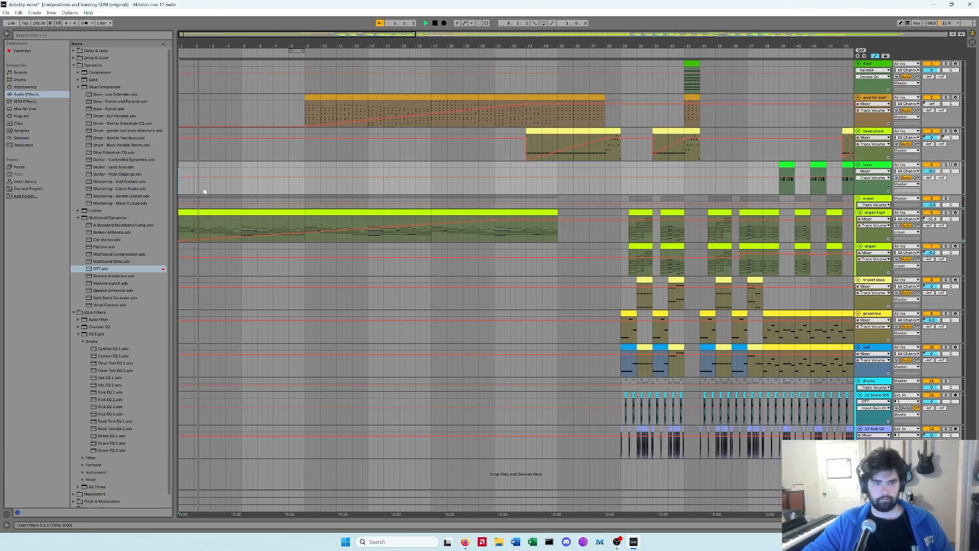
{"action": "left_click_drag", "start_coordinate": [198, 46], "coordinate": [198, 90]}
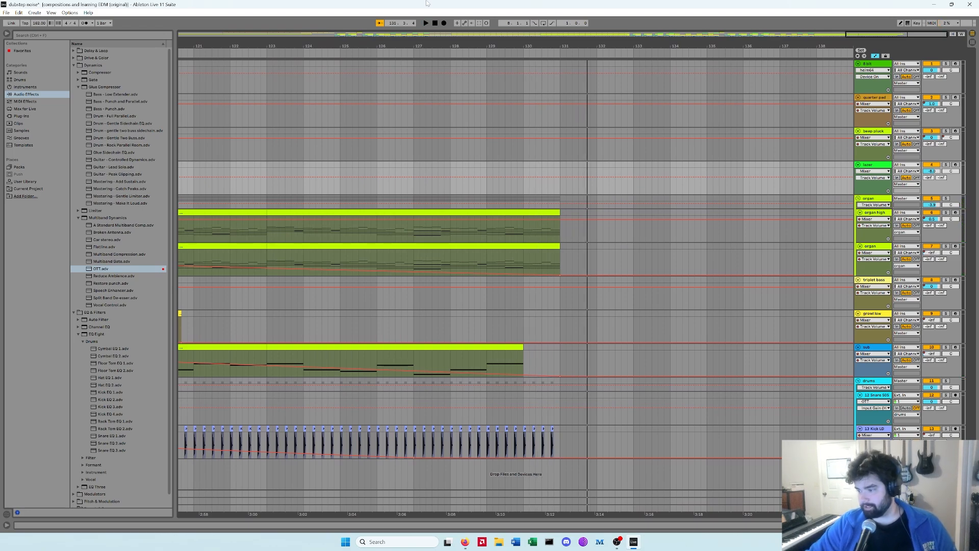
{"action": "left_click_drag", "start_coordinate": [328, 46], "coordinate": [328, 26]}
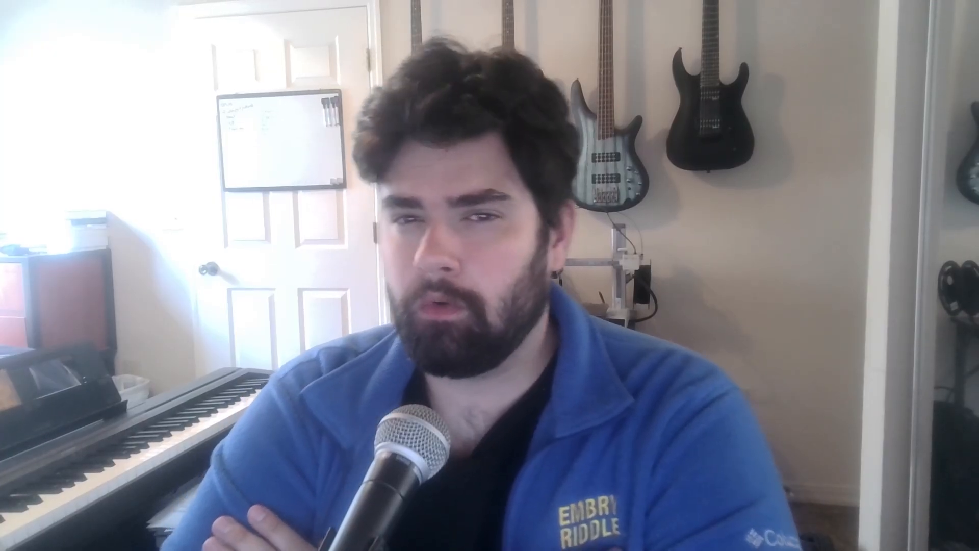